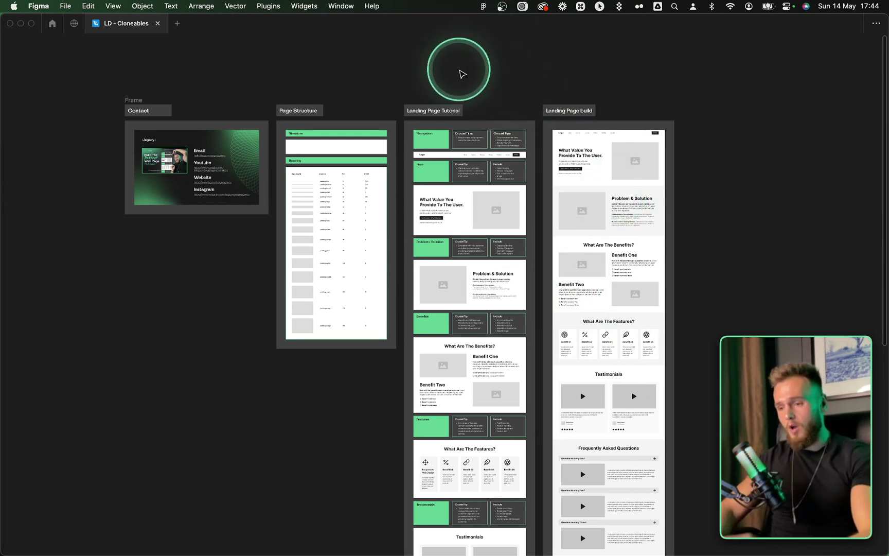
# Step: Select the Landing Page Tutorial frame and the content in its hero section
pyautogui.scroll(5, 469, 103)
pyautogui.hscroll(-5, 468, 103)
pyautogui.scroll(-2, 469, 109)
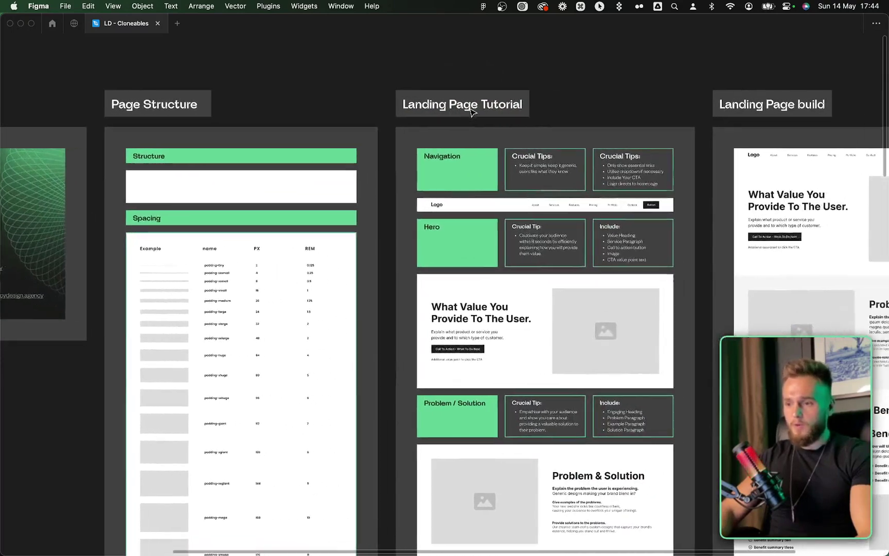
pyautogui.hscroll(4, 405, 108)
pyautogui.scroll(4, 373, 120)
pyautogui.scroll(-3, 376, 123)
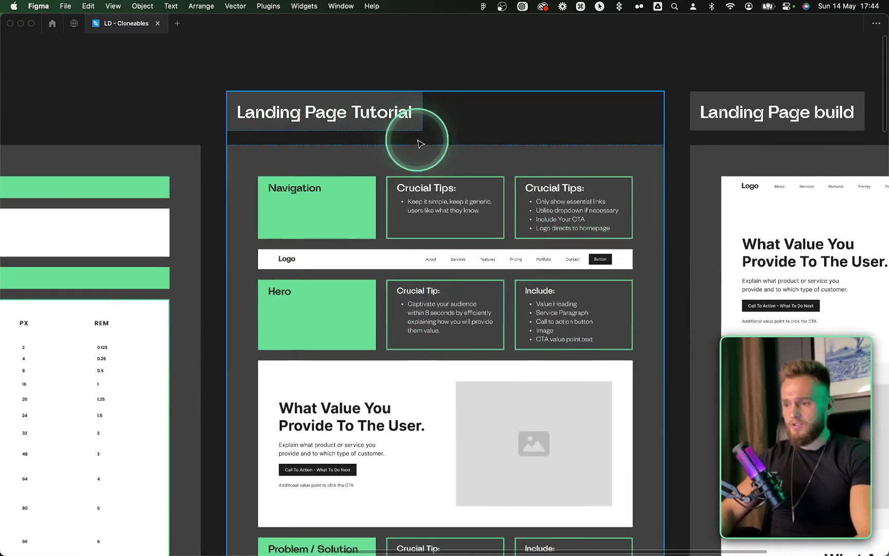
pyautogui.scroll(-3, 453, 139)
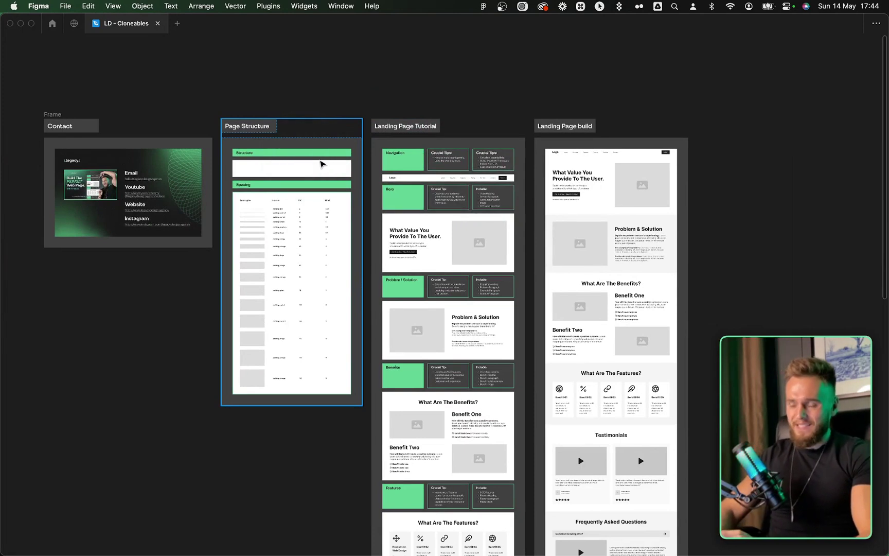
pyautogui.click(437, 180)
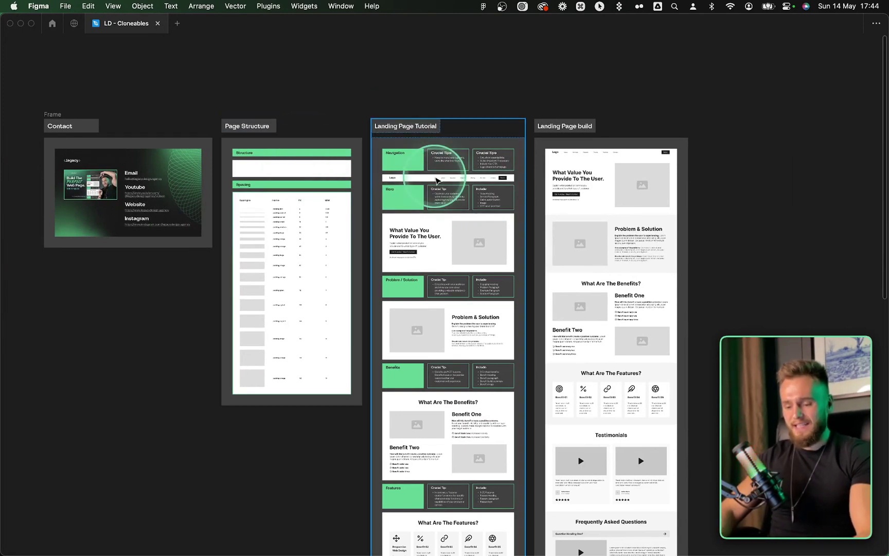
pyautogui.click(481, 256)
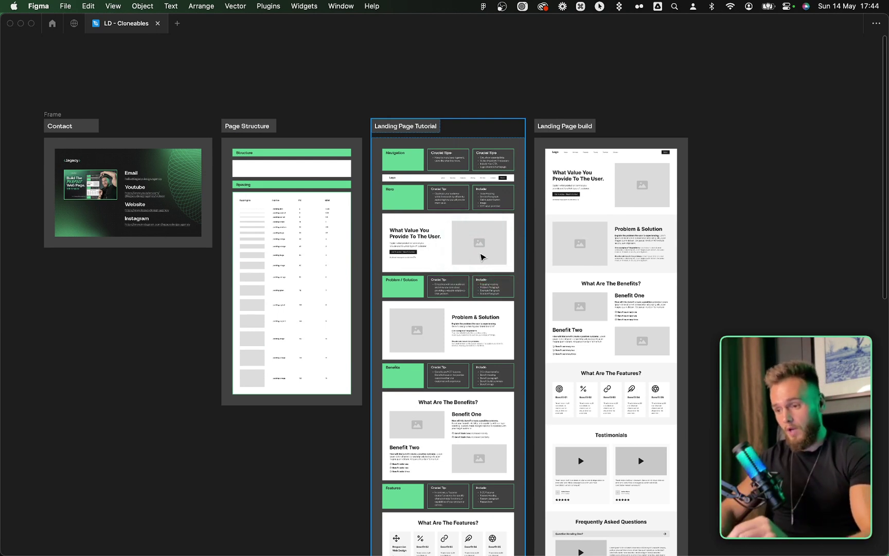
# Step: Select the tutorial's inner content column and pan across the top sections
pyautogui.scroll(3, 481, 256)
pyautogui.click(452, 229)
pyautogui.hscroll(2, 468, 222)
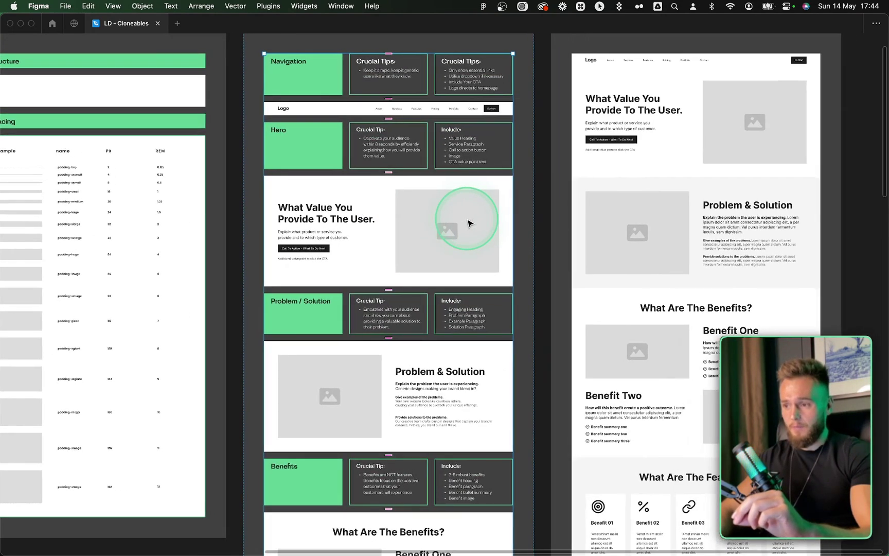
pyautogui.scroll(-3, 466, 222)
pyautogui.hscroll(2, 378, 119)
pyautogui.scroll(3, 445, 117)
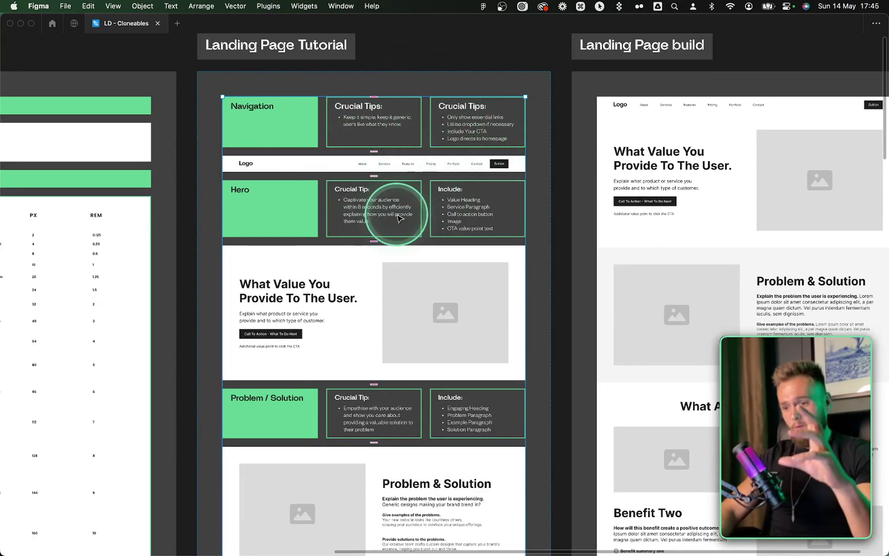
pyautogui.scroll(-2, 399, 219)
pyautogui.scroll(3, 414, 314)
pyautogui.hscroll(3, 415, 314)
pyautogui.hscroll(5, 572, 222)
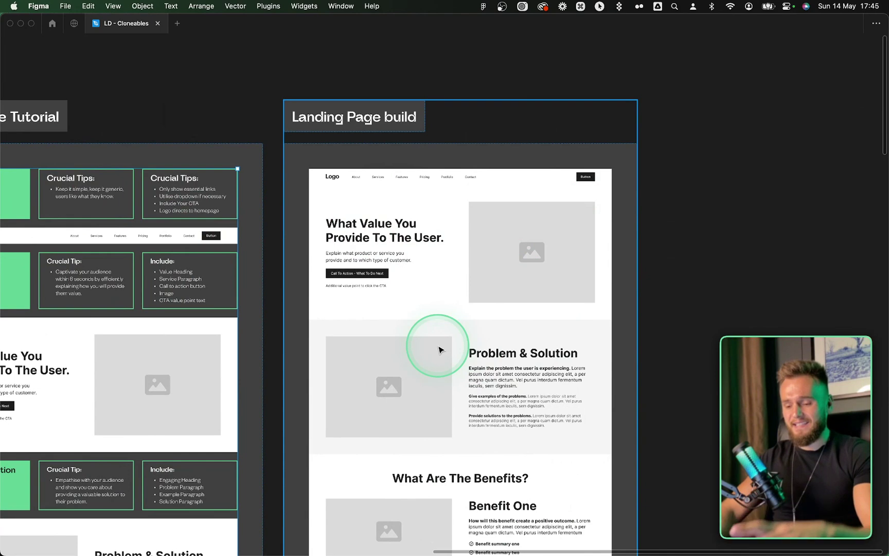
pyautogui.hscroll(-5, 571, 297)
pyautogui.keyDown('ctrl'); pyautogui.scroll(-2, 571, 297); pyautogui.keyUp('ctrl')
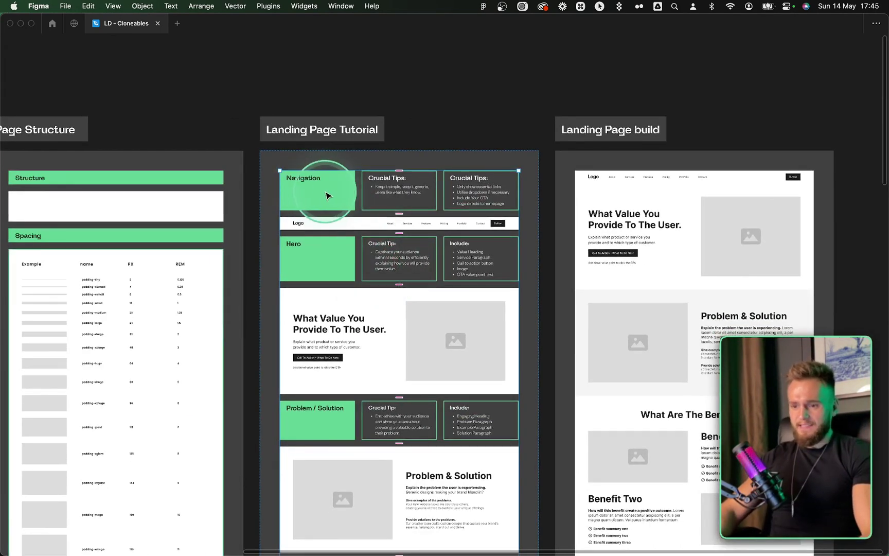
# Step: Scroll down through the tutorial sections to the Footer
pyautogui.scroll(-3, 308, 198)
pyautogui.scroll(-5, 322, 219)
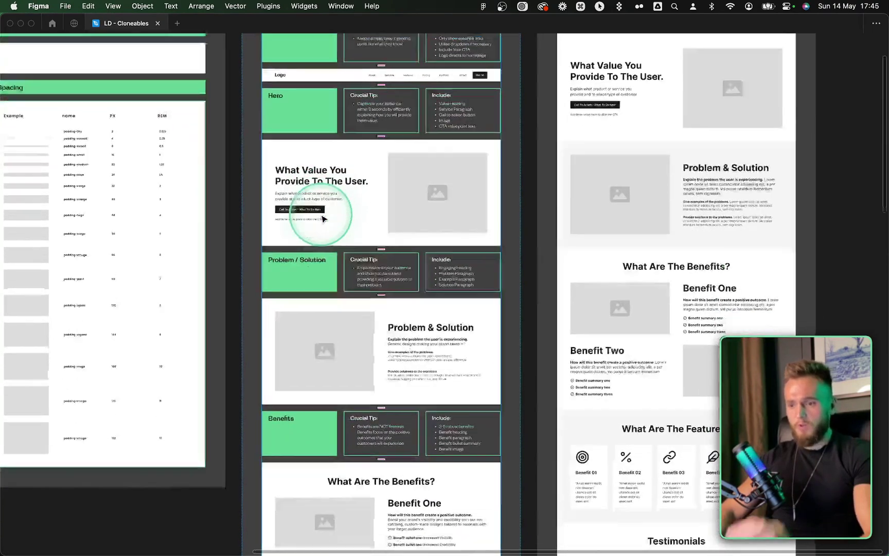
pyautogui.scroll(-15, 344, 238)
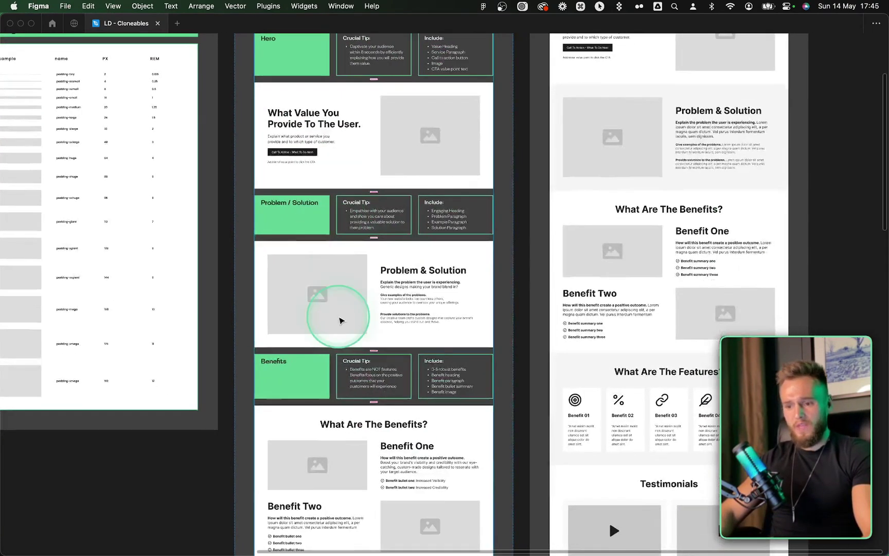
pyautogui.scroll(-18, 353, 356)
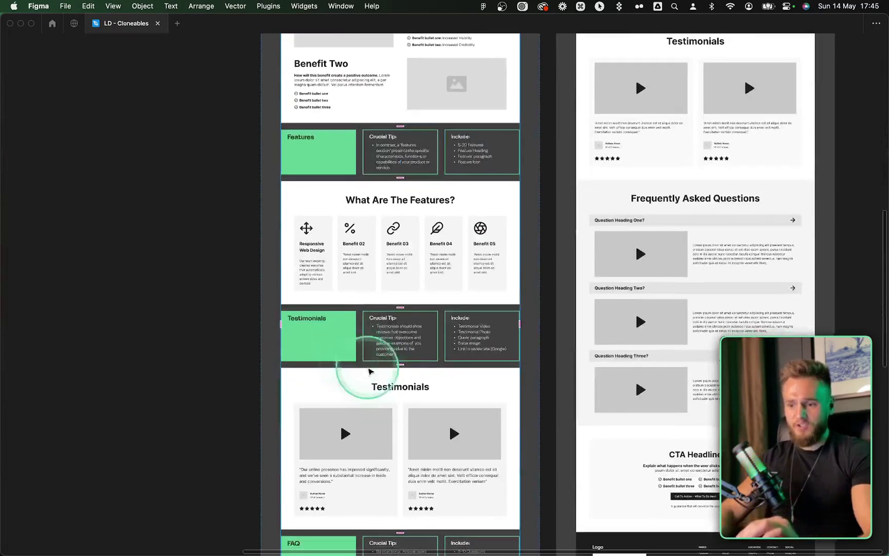
pyautogui.scroll(-18, 395, 451)
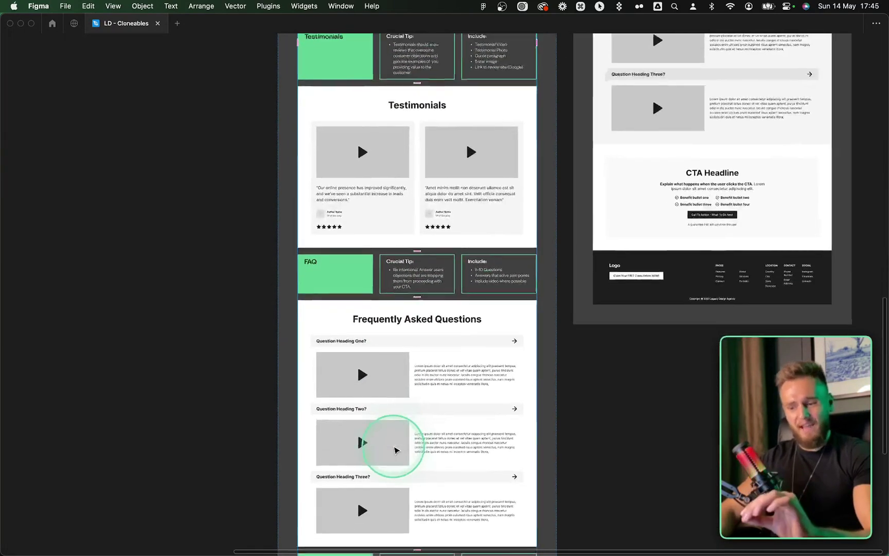
pyautogui.scroll(-2, 436, 381)
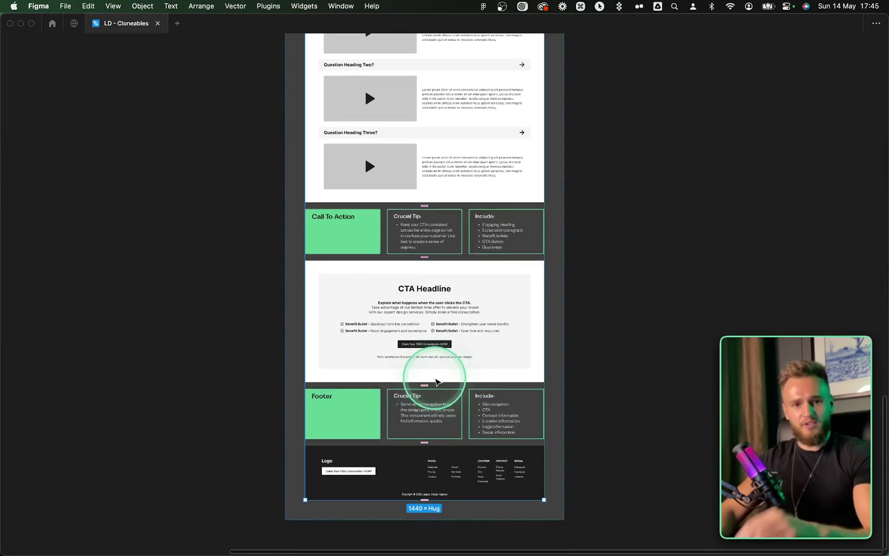
# Step: Scroll back up, reselect the tutorial frame and zoom into the Navigation and Hero rows
pyautogui.scroll(20, 436, 381)
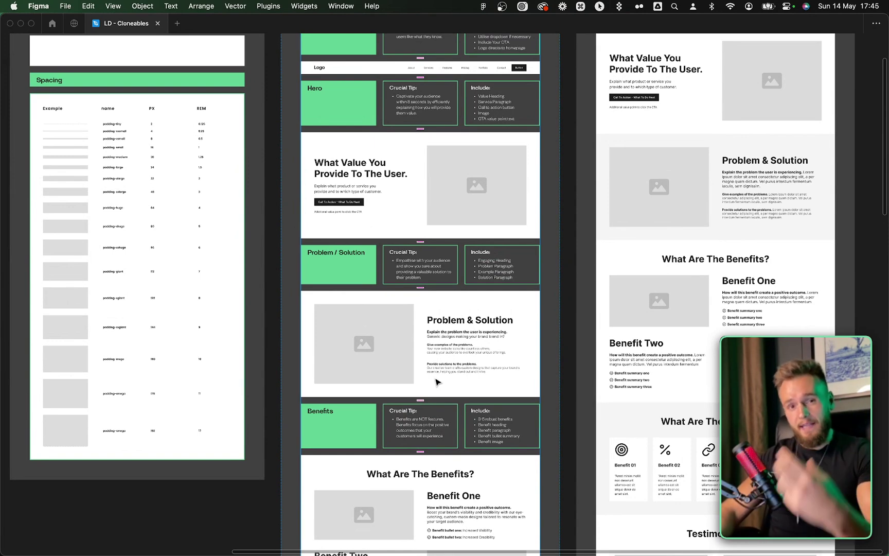
pyautogui.click(375, 308)
pyautogui.scroll(8, 376, 288)
pyautogui.scroll(5, 377, 278)
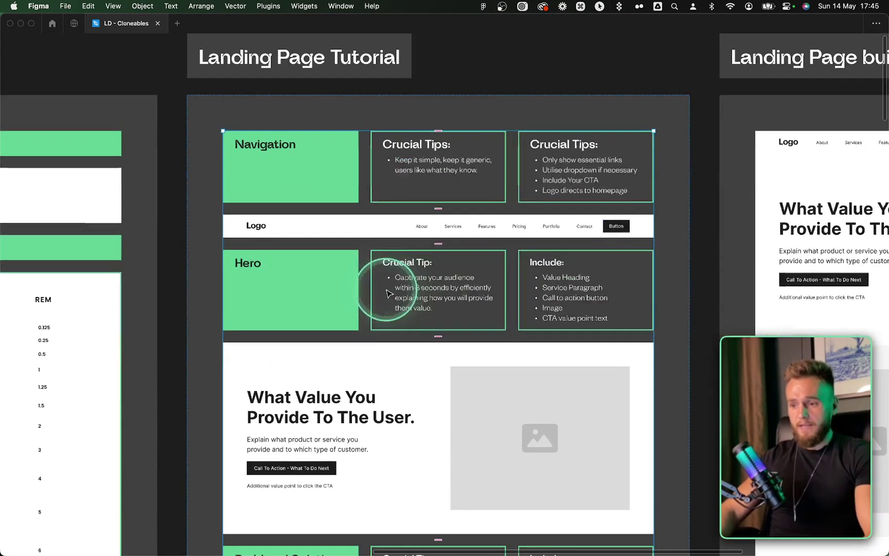
pyautogui.scroll(3, 354, 271)
pyautogui.scroll(1, 353, 272)
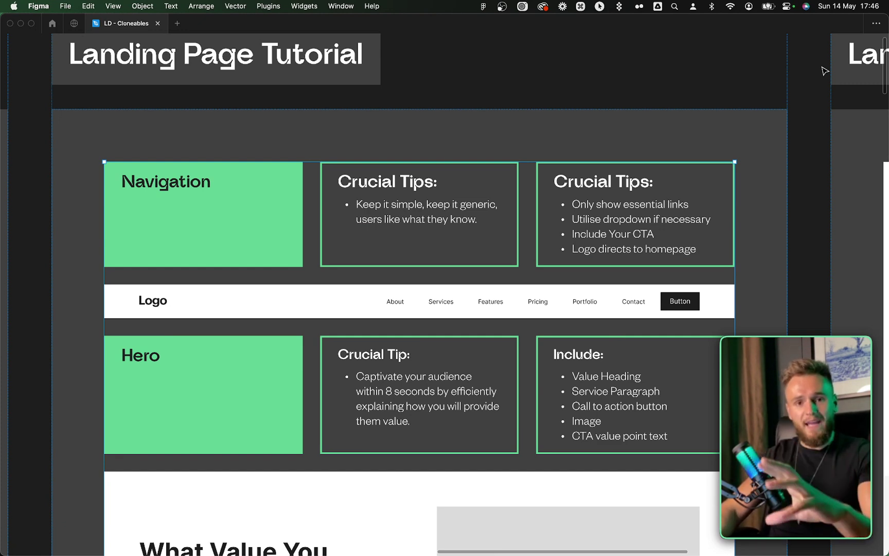
pyautogui.click(688, 43)
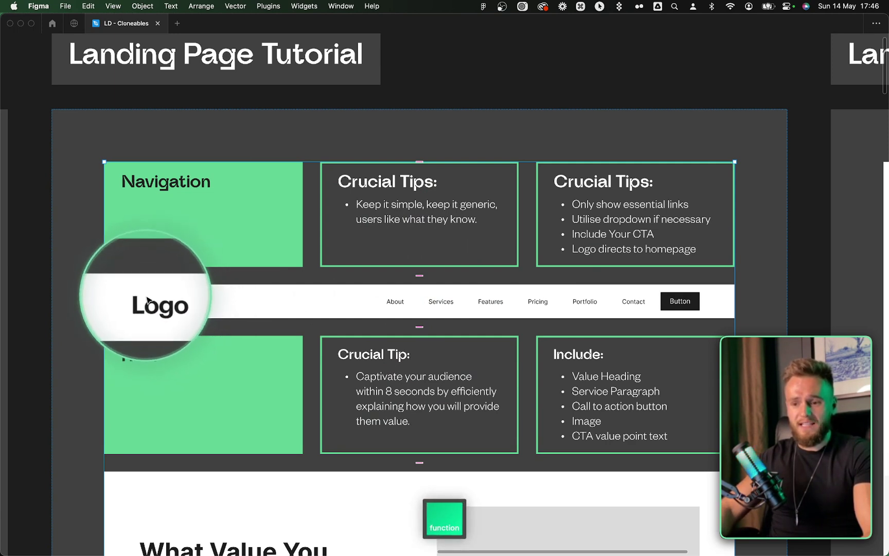
pyautogui.press('fn')
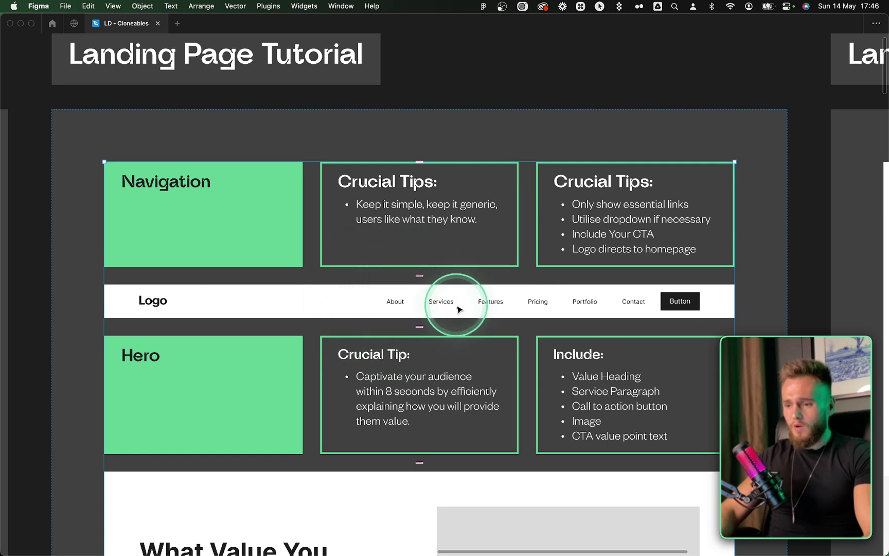
pyautogui.press('fn')
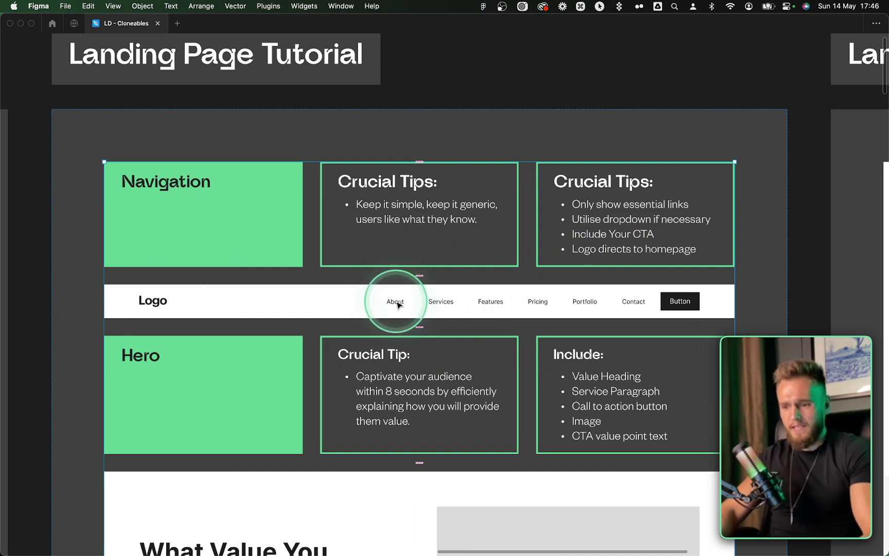
pyautogui.press('fn')
pyautogui.press('fn')
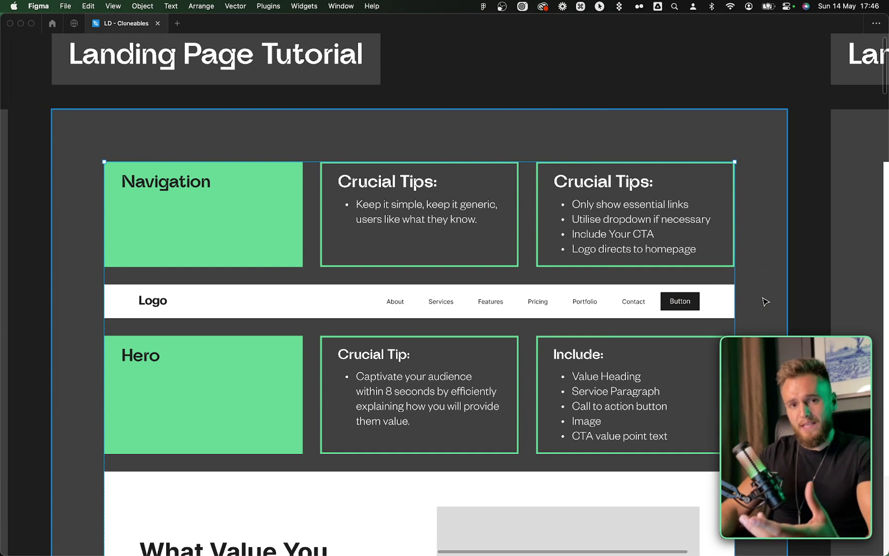
pyautogui.click(729, 308)
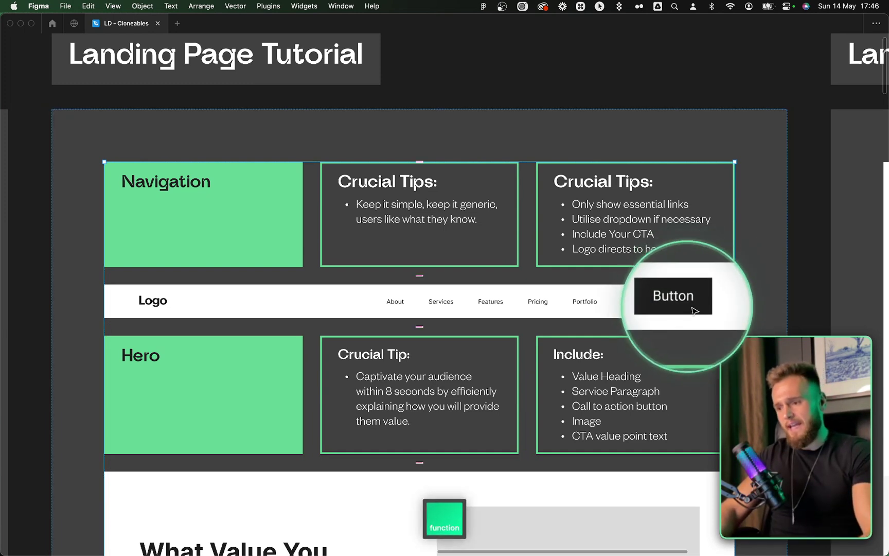
pyautogui.click(688, 283)
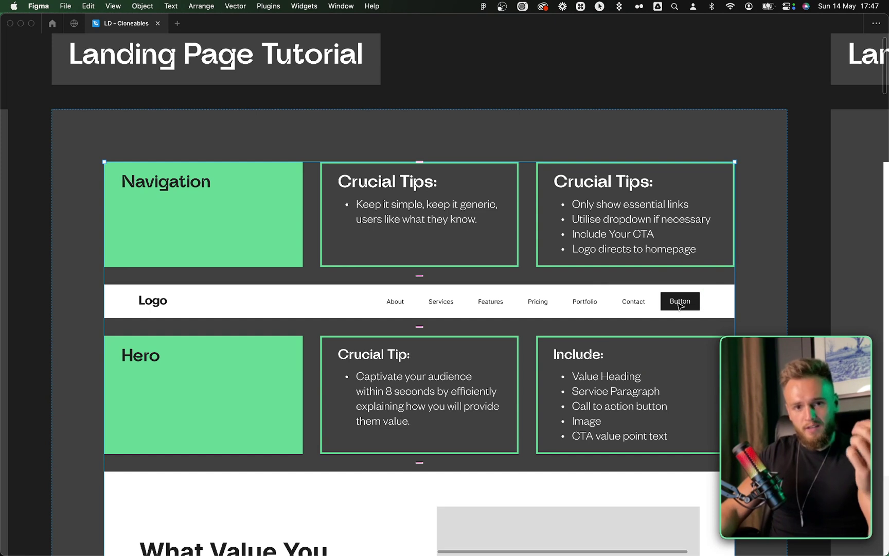
pyautogui.click(695, 304)
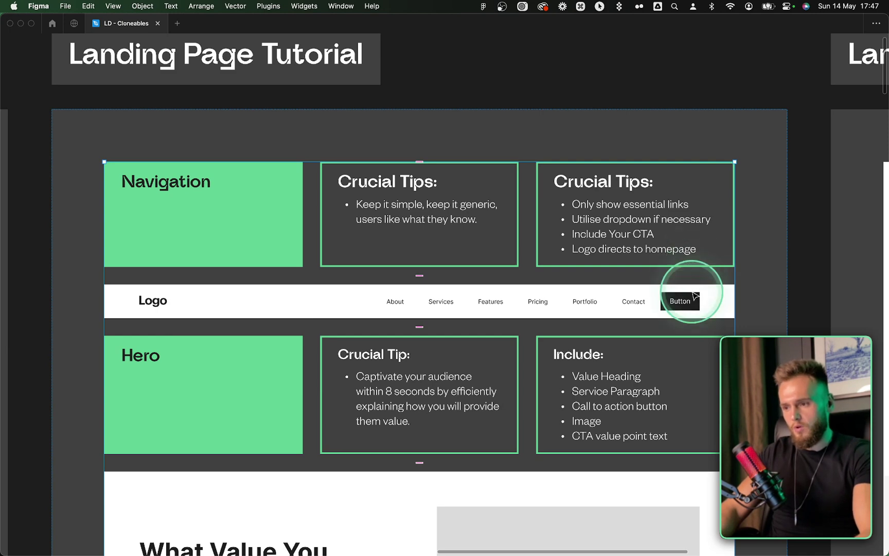
pyautogui.scroll(-5, 690, 288)
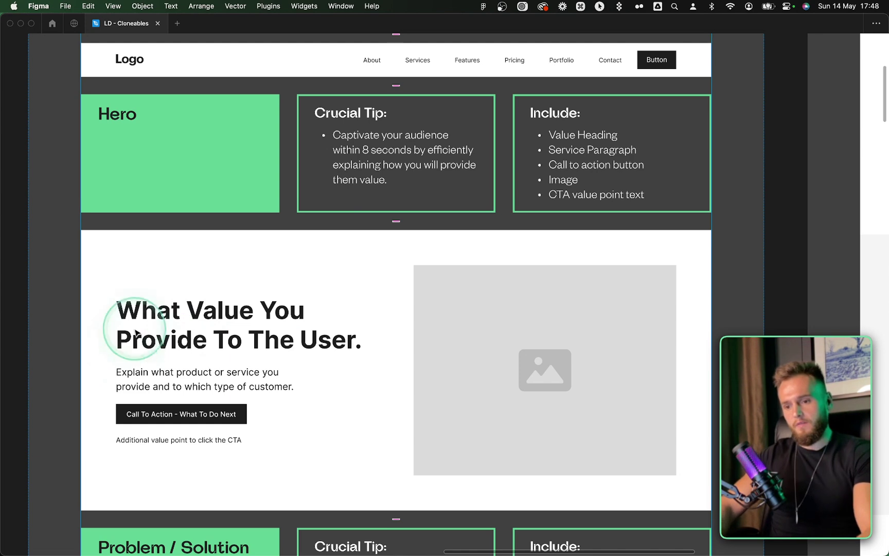
# Step: Show the Hero example's heading, explanation and 'Call To Action - What To Do Next' button
pyautogui.press('ctrl')
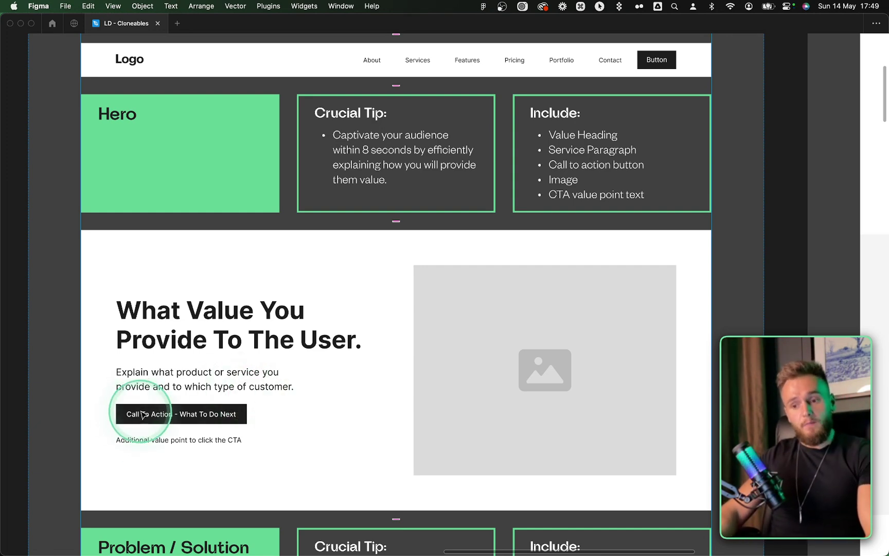
pyautogui.press('fn')
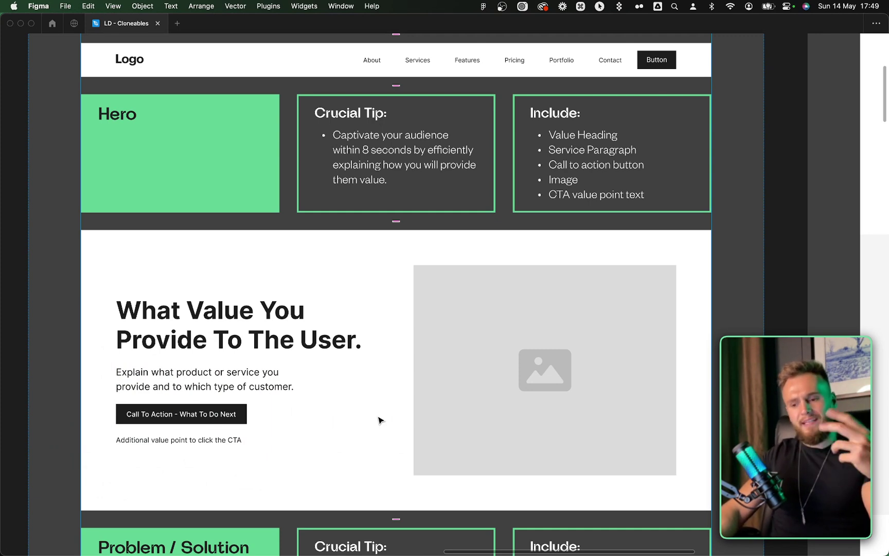
pyautogui.click(257, 421)
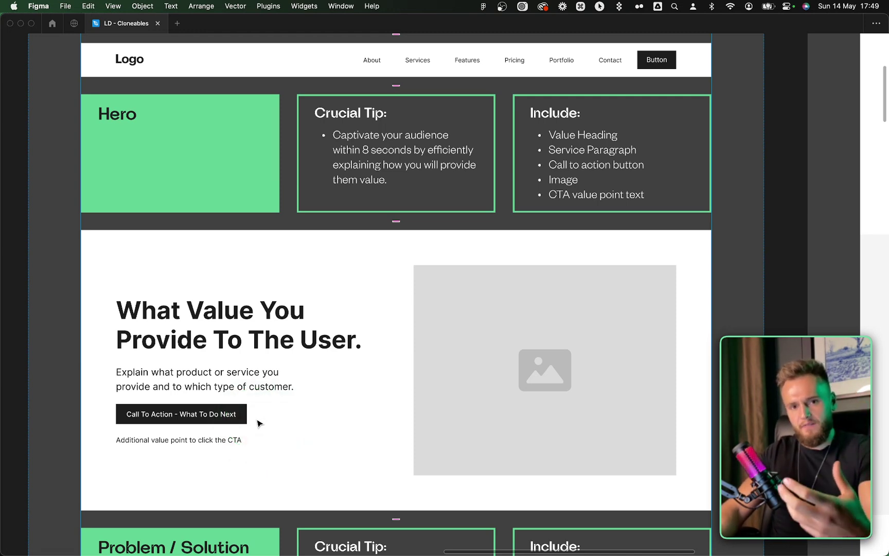
pyautogui.click(256, 426)
pyautogui.click(210, 419)
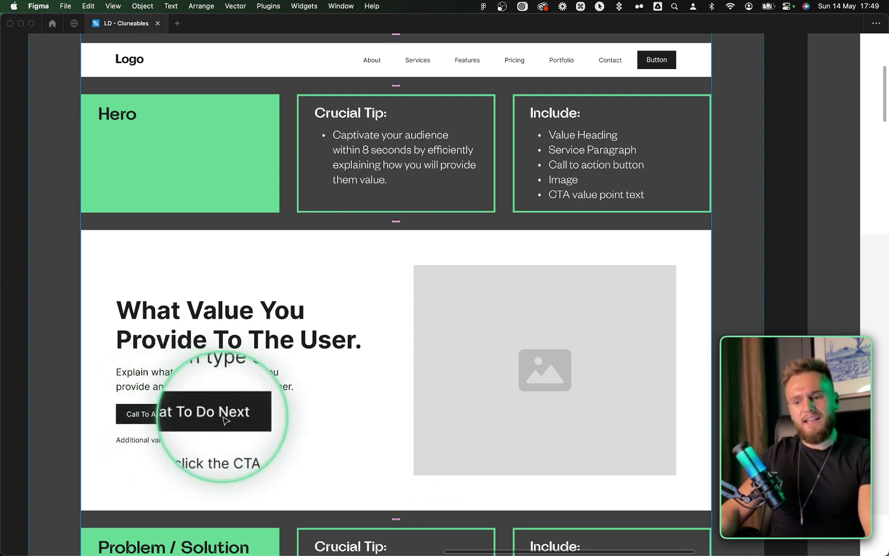
pyautogui.click(286, 419)
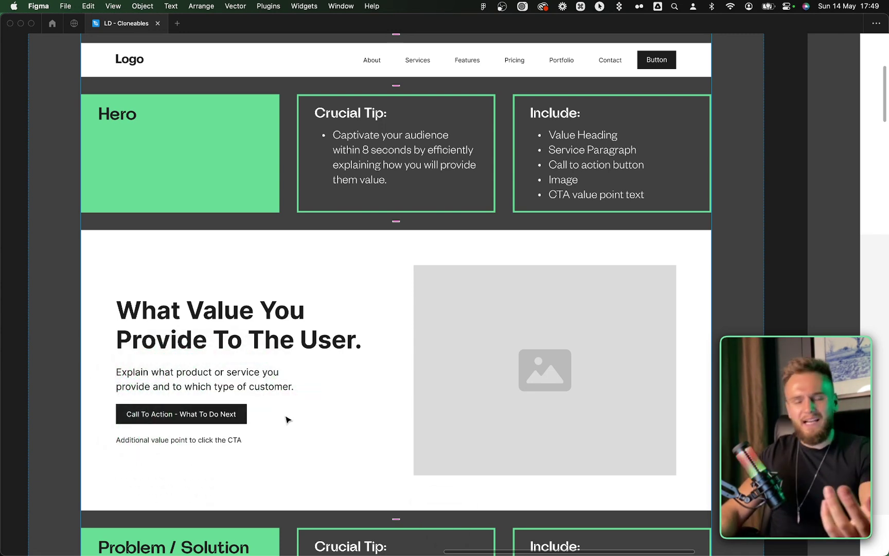
pyautogui.click(252, 429)
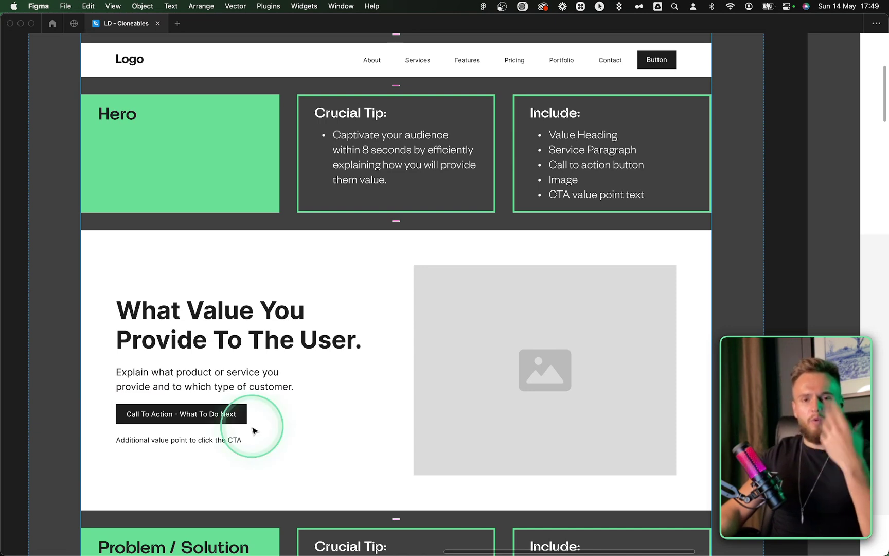
pyautogui.click(201, 417)
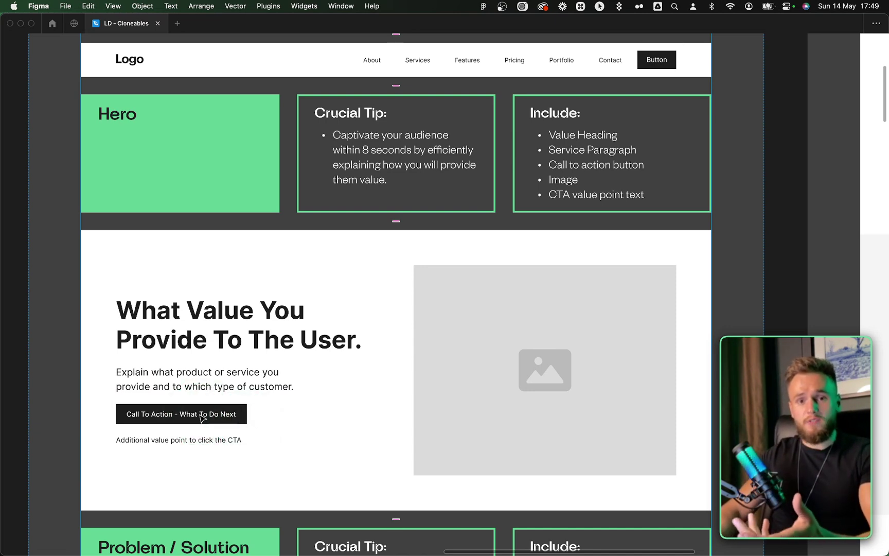
pyautogui.click(139, 451)
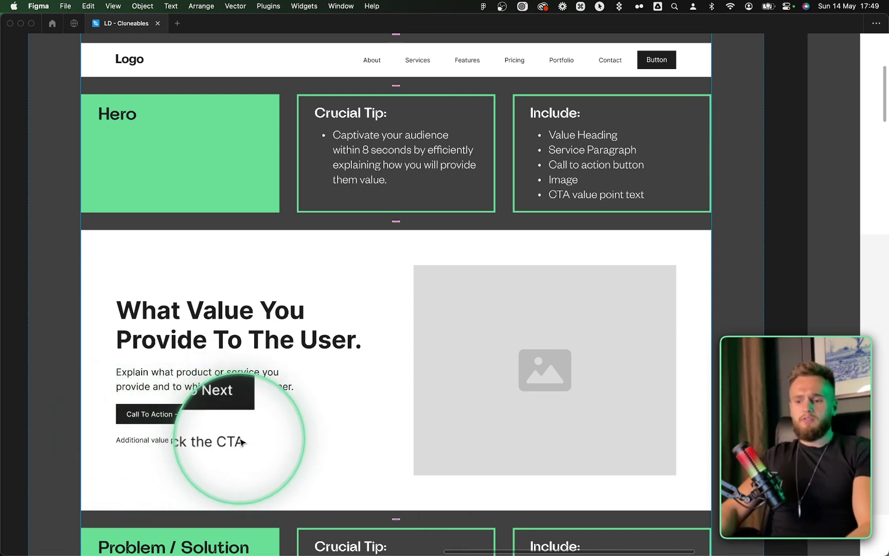
pyautogui.press('fn')
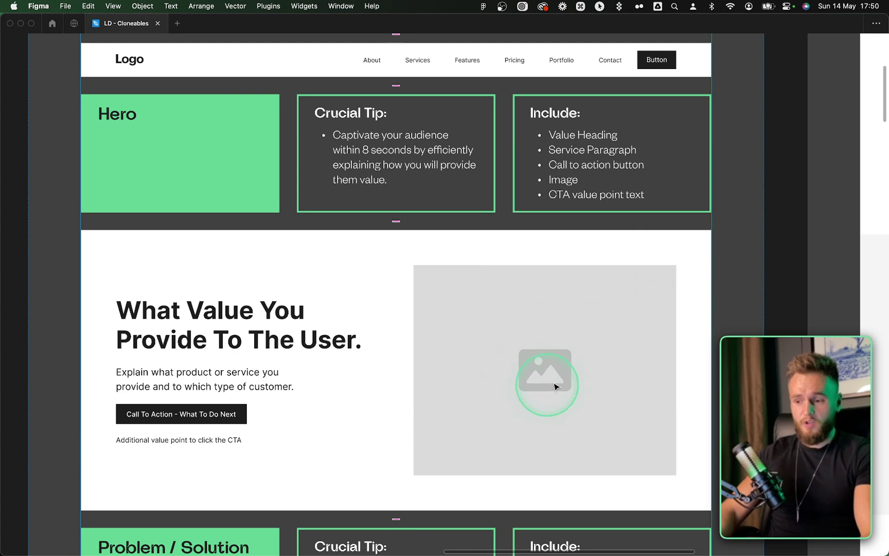
# Step: Scroll down to the Problem / Solution row with its Engaging Heading, Problem, Example and Solution tips
pyautogui.press('fn')
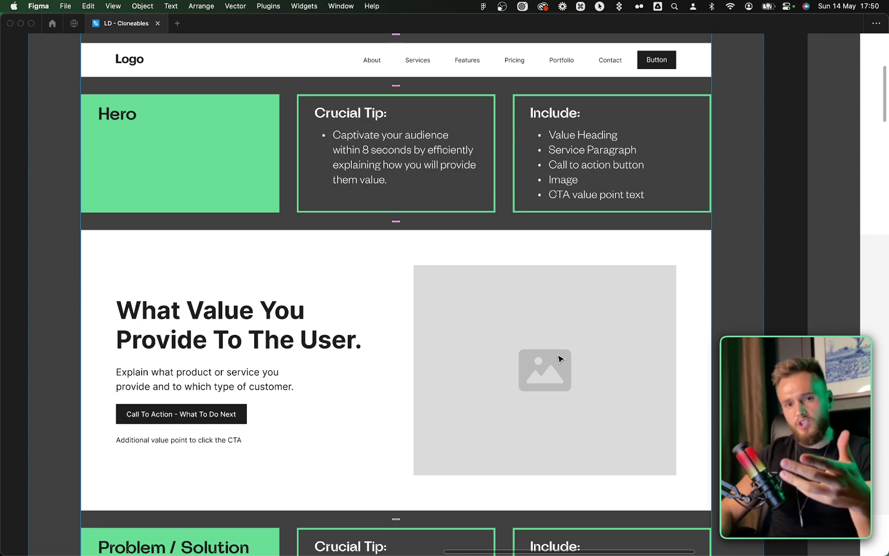
pyautogui.scroll(-3, 548, 391)
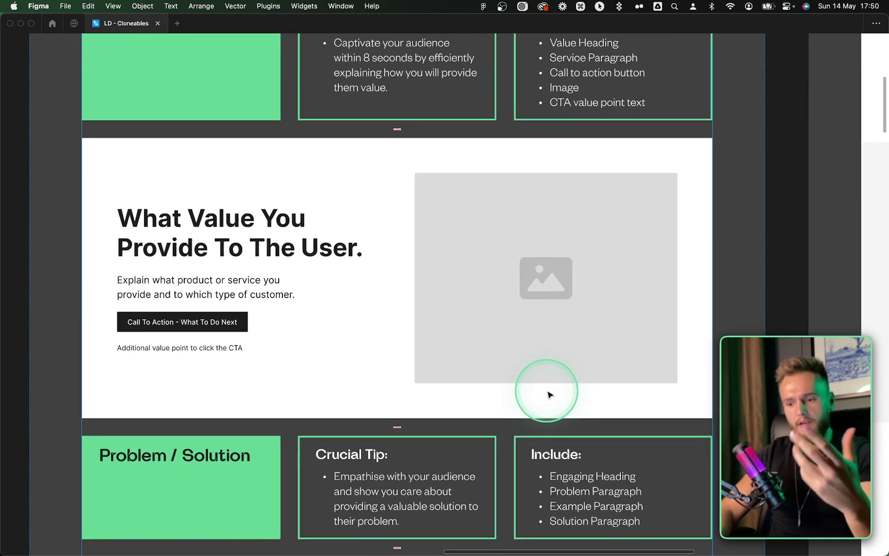
pyautogui.scroll(-6, 550, 395)
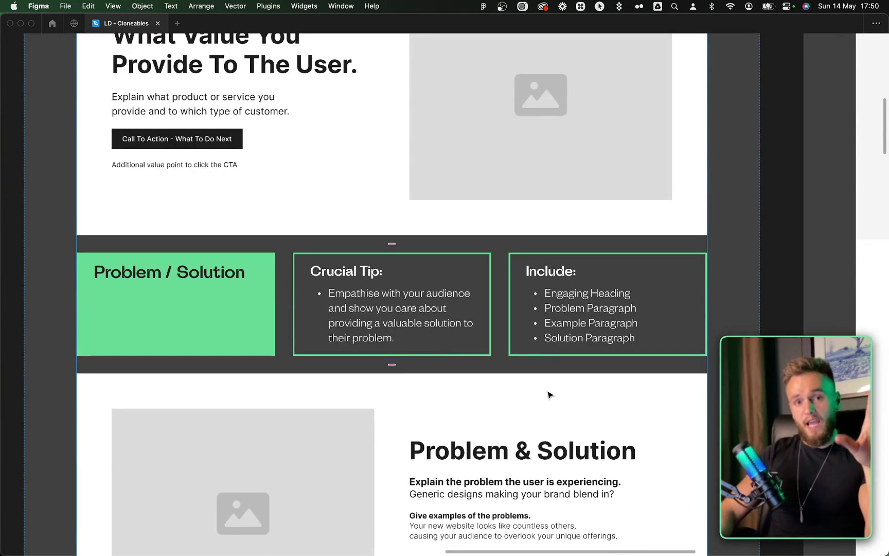
# Step: Scroll to the Problem & Solution example with its image placeholder and sample copy
pyautogui.scroll(-3, 549, 394)
pyautogui.scroll(-2, 549, 395)
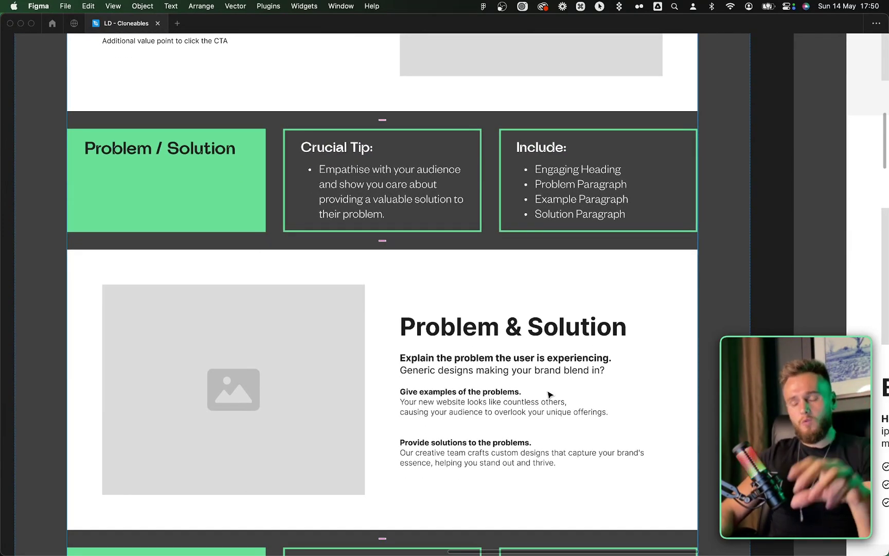
pyautogui.press('fn')
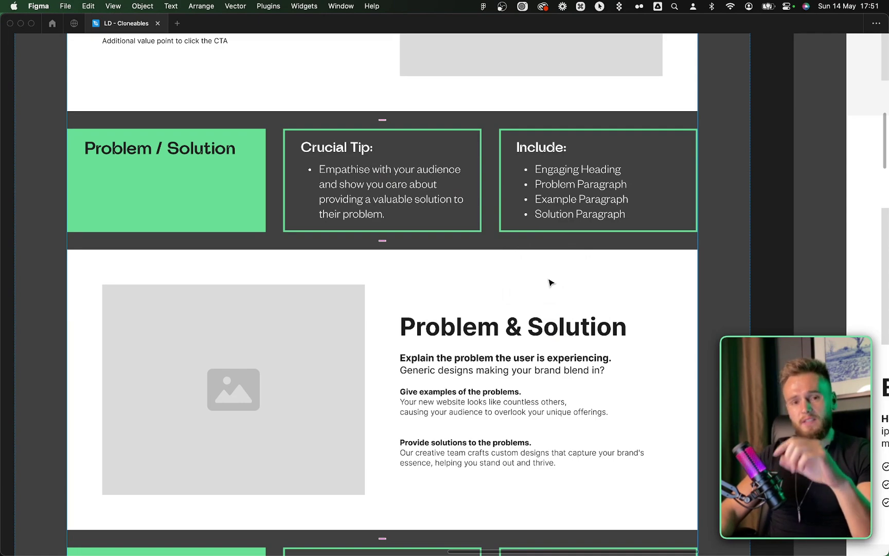
pyautogui.scroll(3, 550, 282)
pyautogui.scroll(-3, 252, 109)
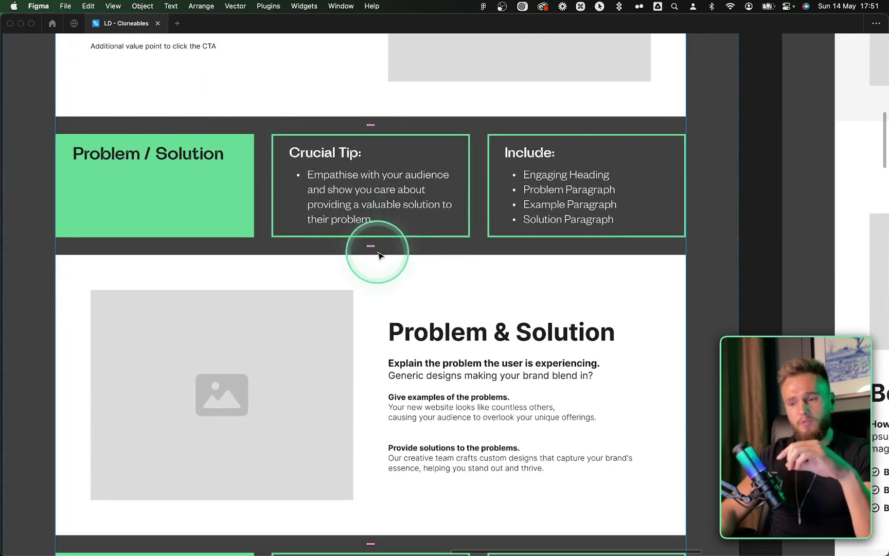
pyautogui.scroll(-4, 378, 255)
pyautogui.scroll(3, 377, 254)
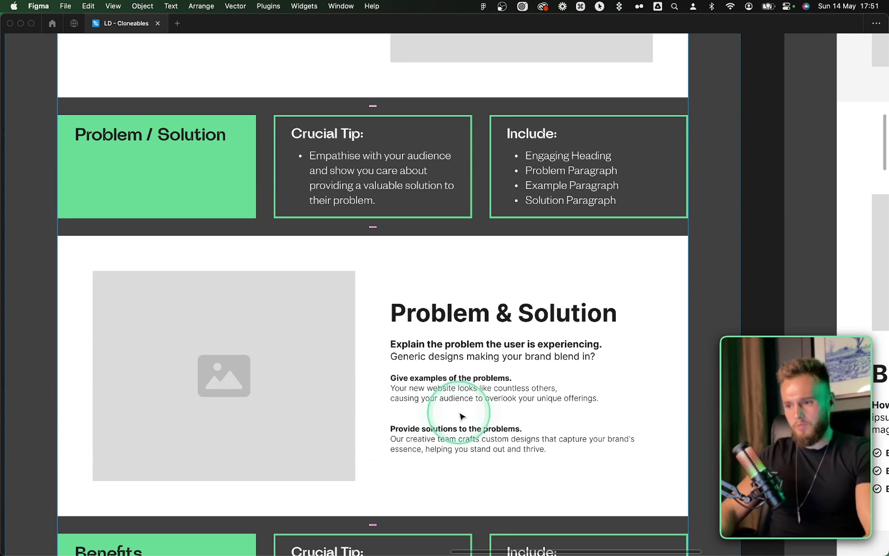
pyautogui.hscroll(3, 461, 417)
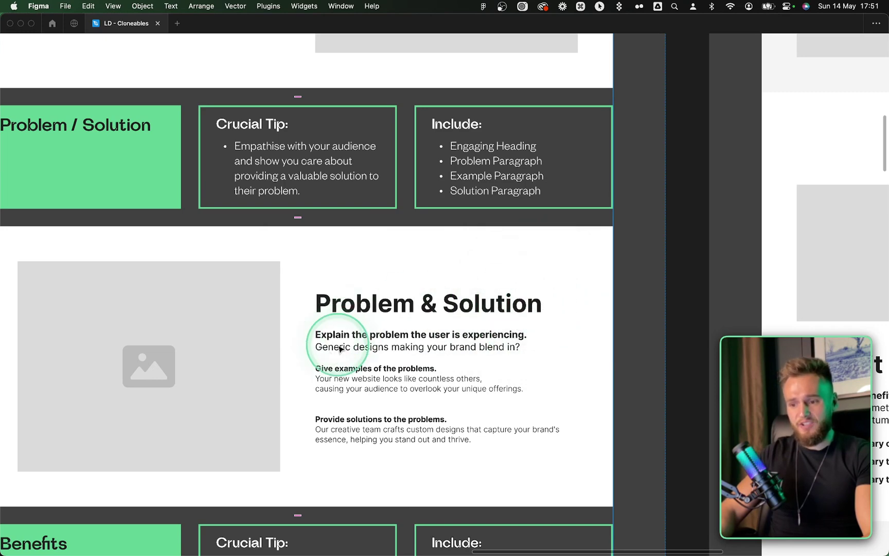
# Step: Scroll down and pan left to the Benefits row and its 'What Are The Benefits?' example
pyautogui.scroll(-1, 348, 332)
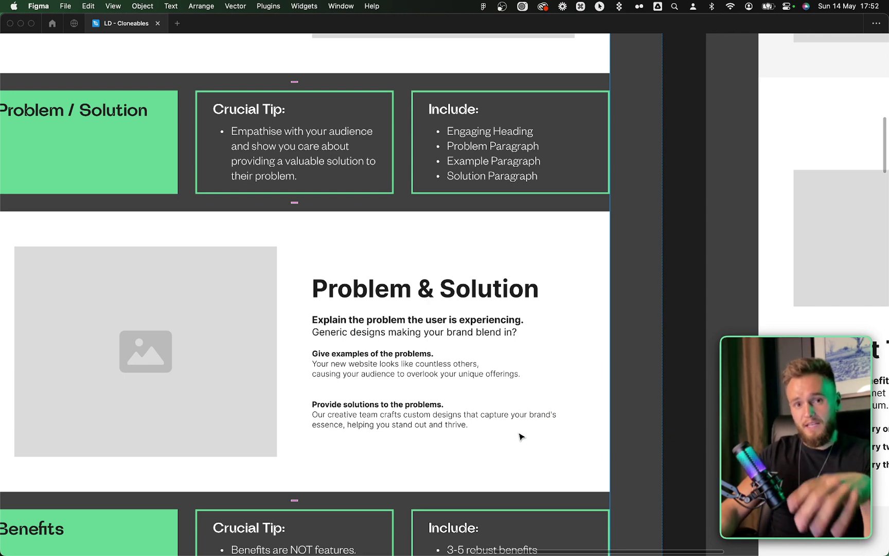
pyautogui.scroll(-3, 520, 436)
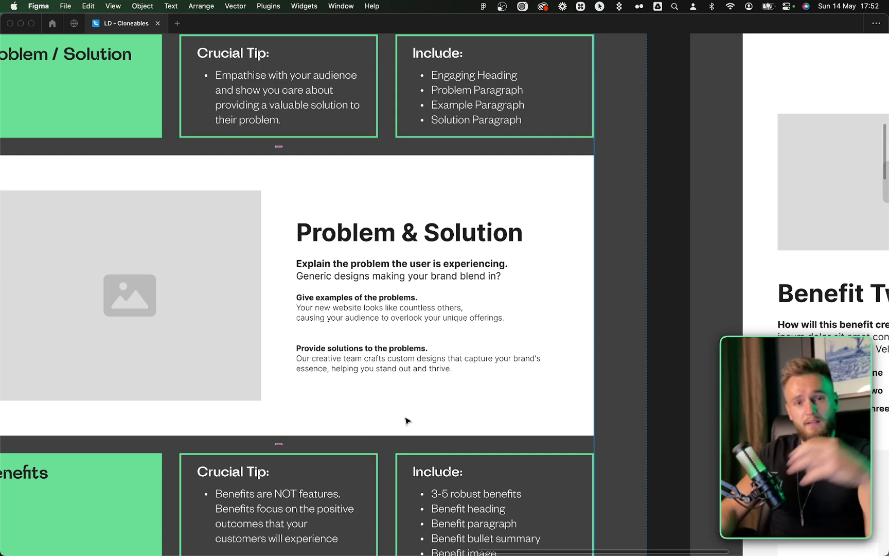
pyautogui.hscroll(-2, 407, 421)
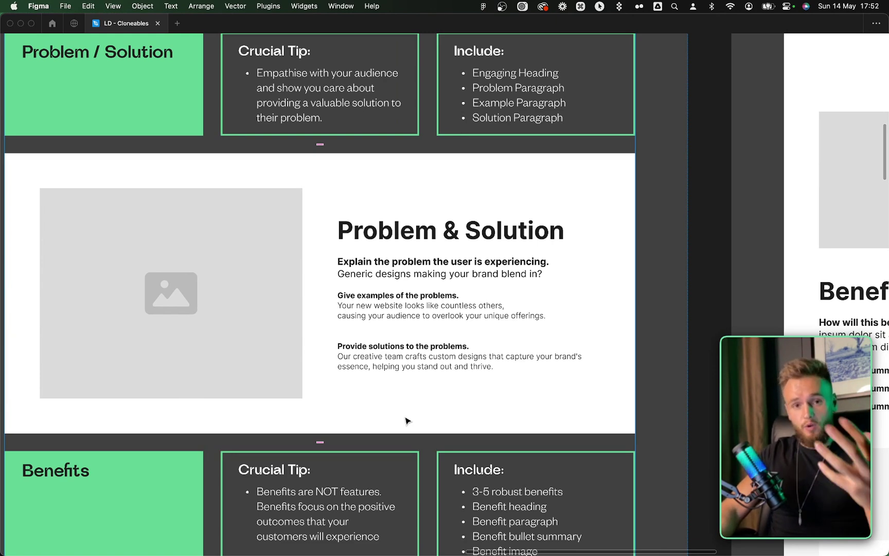
pyautogui.scroll(-2, 407, 421)
pyautogui.hscroll(-2, 407, 421)
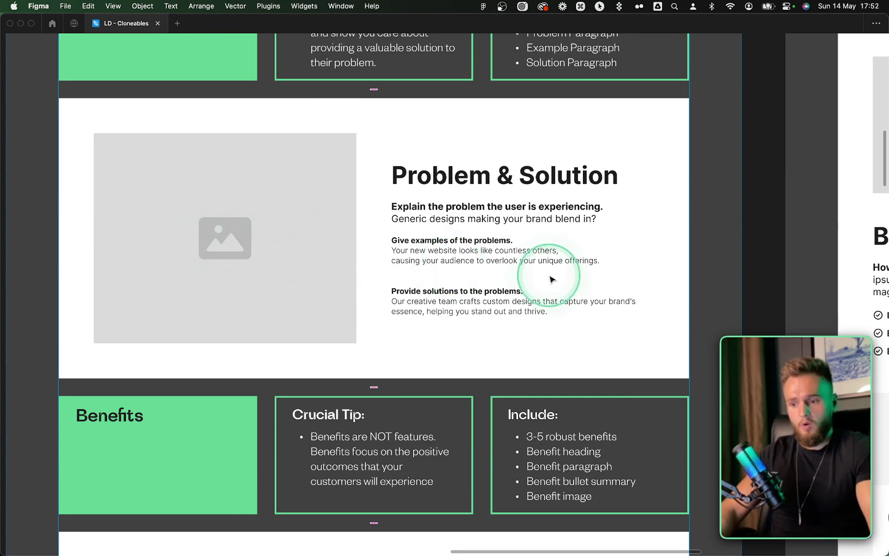
pyautogui.scroll(-3, 551, 280)
pyautogui.scroll(-2, 551, 280)
pyautogui.scroll(-1, 552, 279)
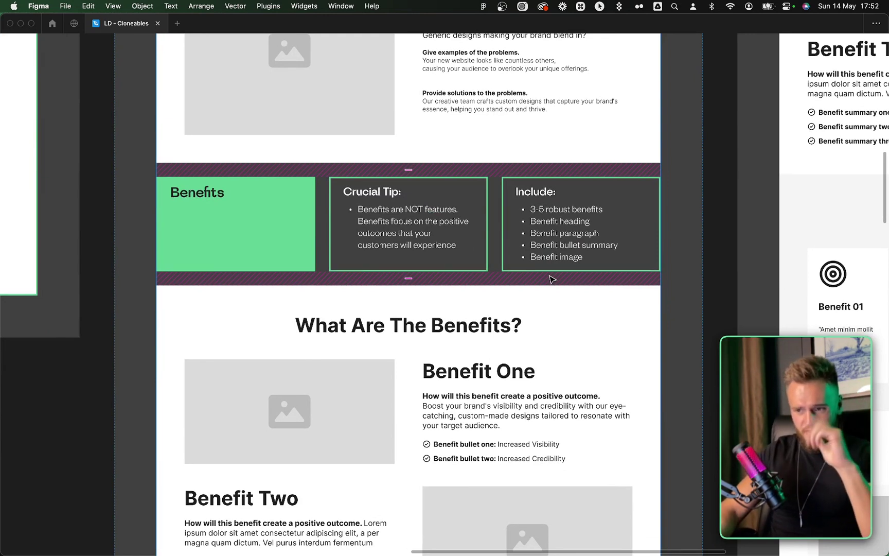
# Step: Pan over the Benefits example's alternating Benefit One and Benefit Two blocks with image placeholders
pyautogui.scroll(5, 452, 229)
pyautogui.scroll(-5, 449, 215)
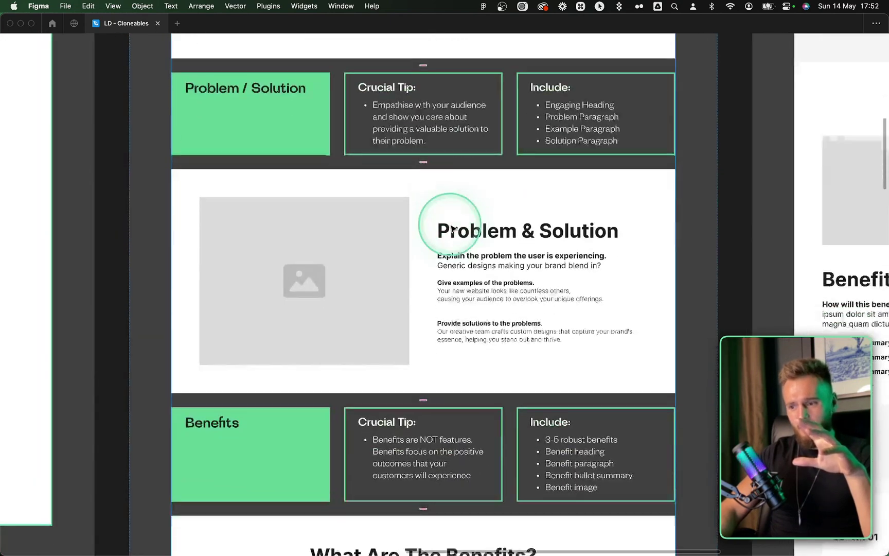
pyautogui.scroll(-5, 438, 360)
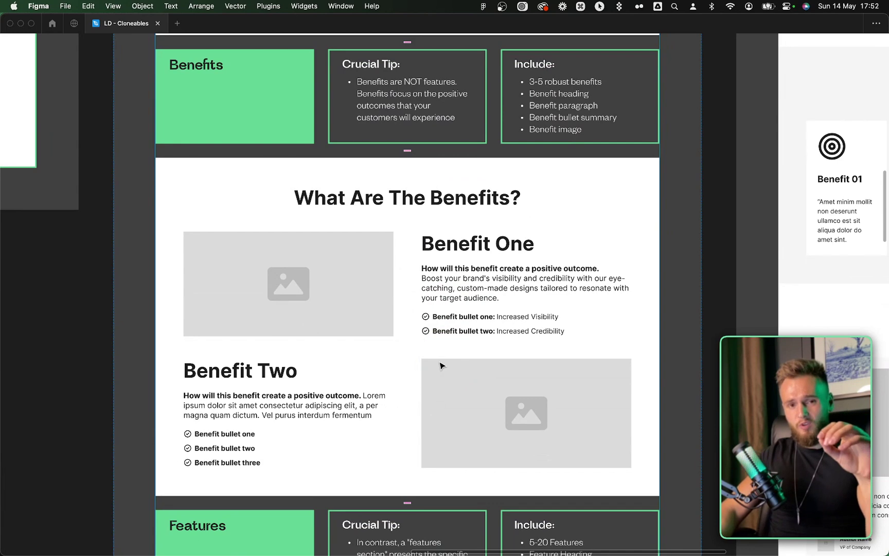
pyautogui.scroll(1, 440, 365)
pyautogui.hscroll(1, 440, 366)
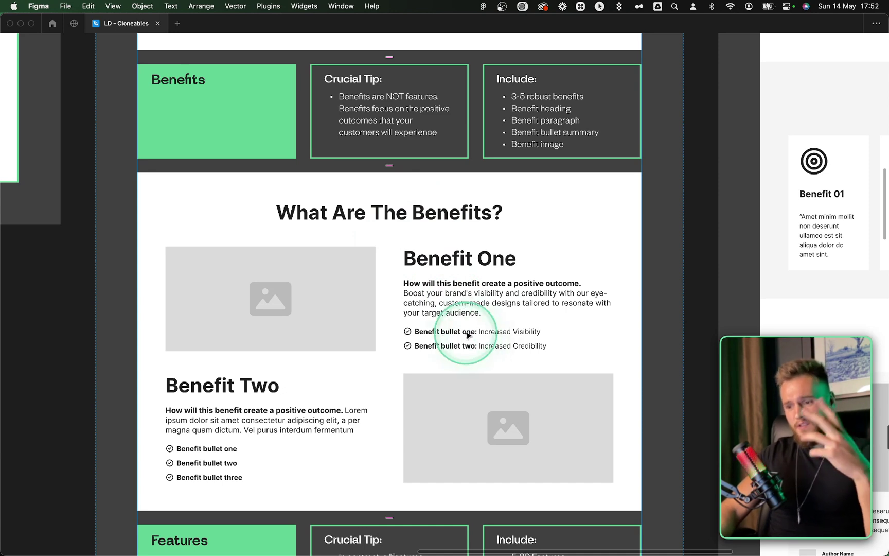
pyautogui.scroll(3, 540, 335)
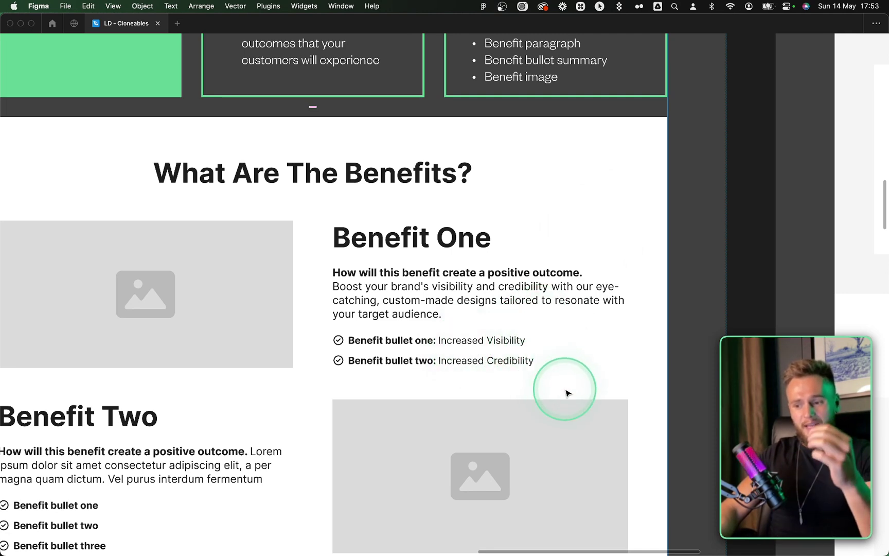
pyautogui.press('fn')
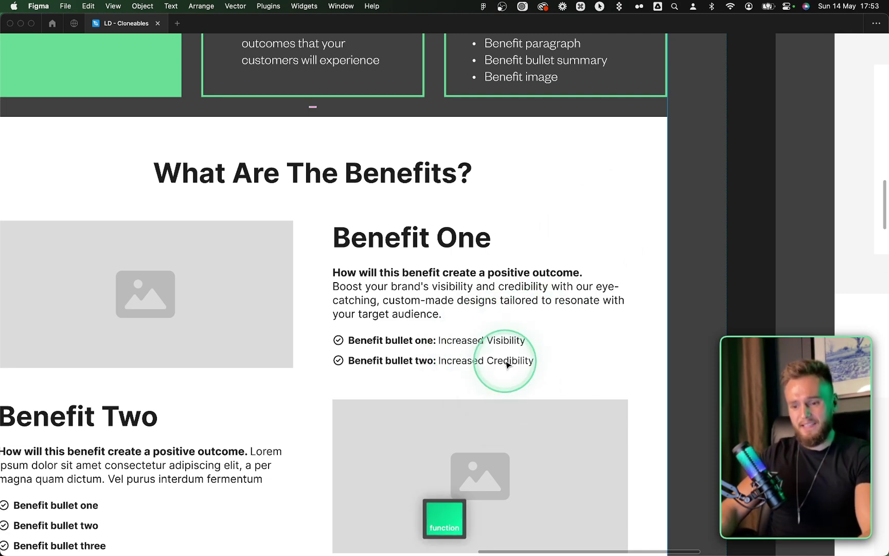
pyautogui.hscroll(-3, 507, 365)
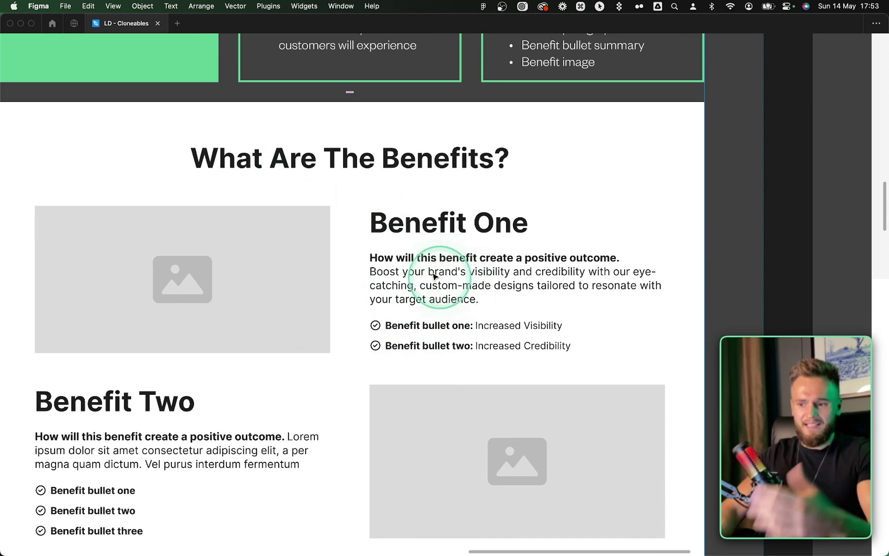
pyautogui.press('fn')
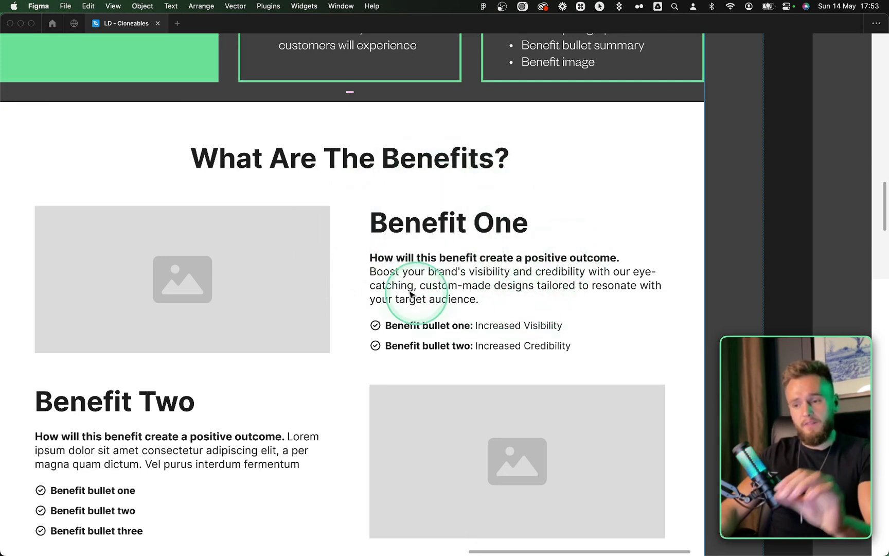
pyautogui.press('fn')
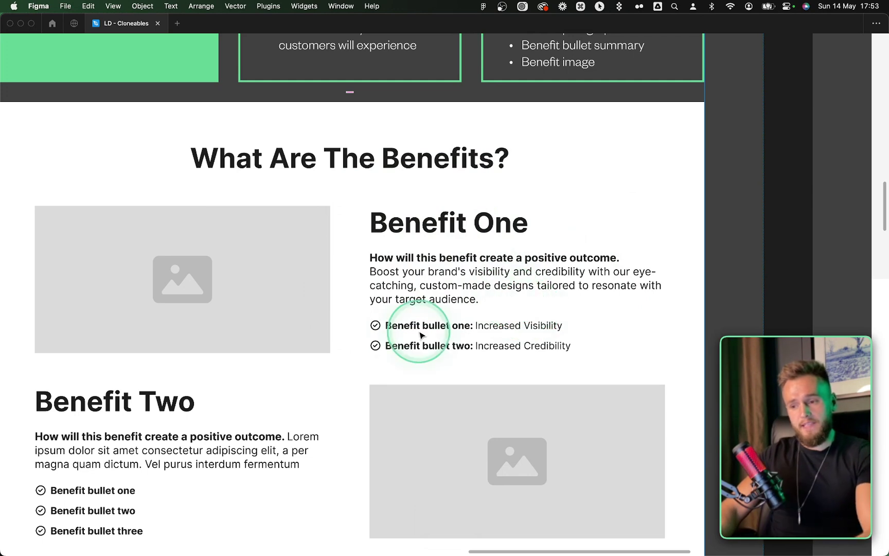
pyautogui.press('fn')
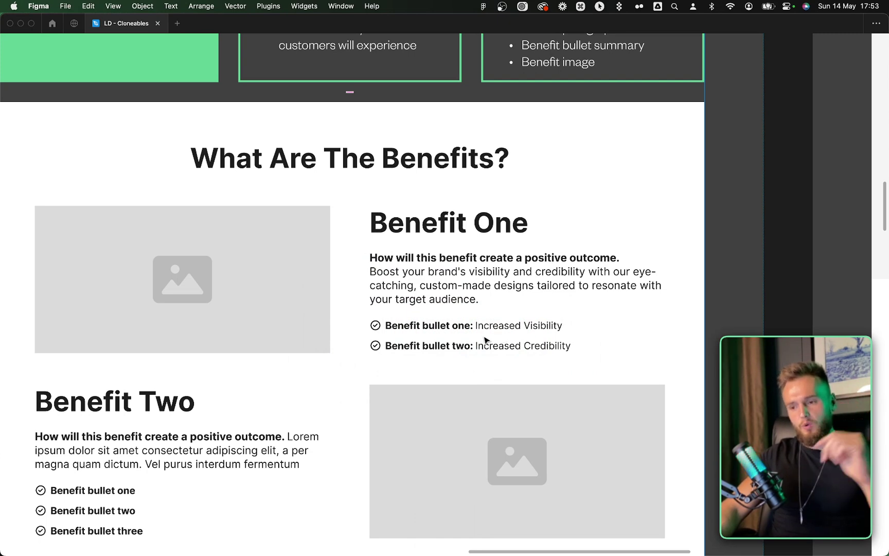
# Step: Scroll past Benefits to bring the Features row and its five feature cards into view
pyautogui.scroll(-3, 463, 334)
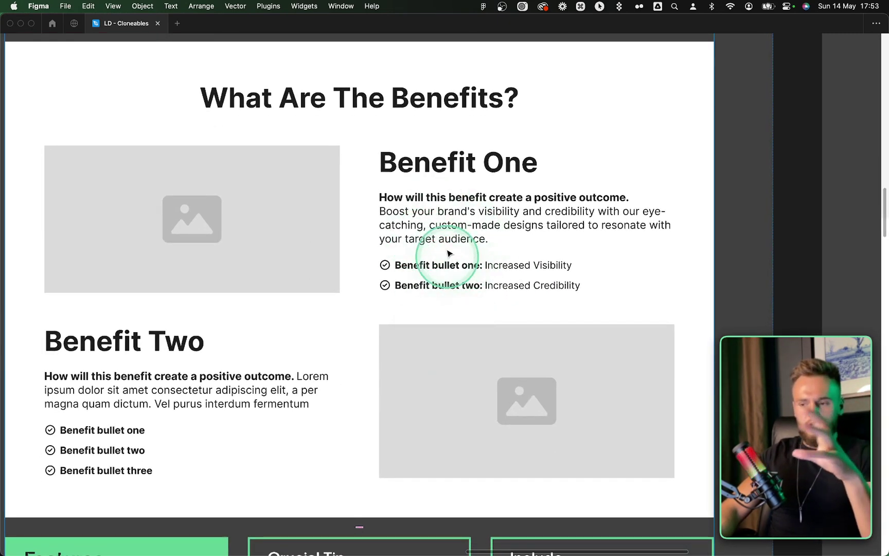
pyautogui.press('fn')
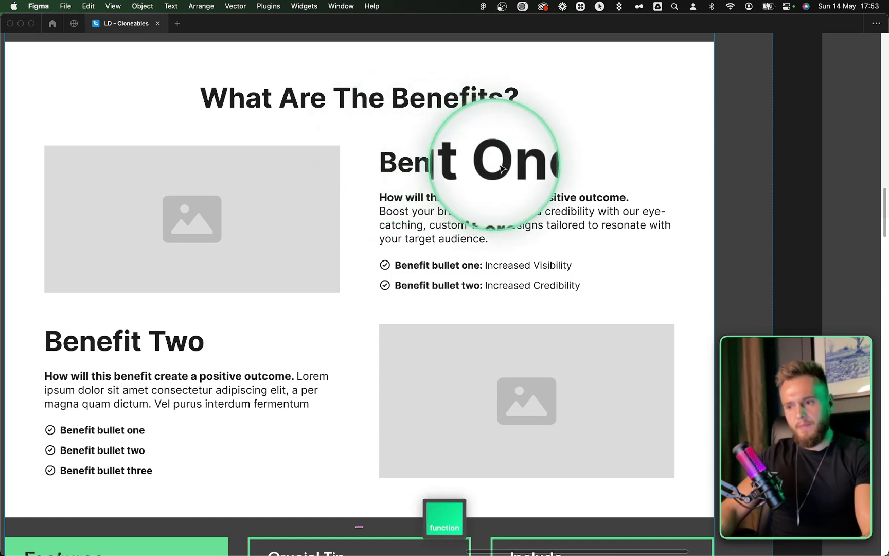
pyautogui.press('fn')
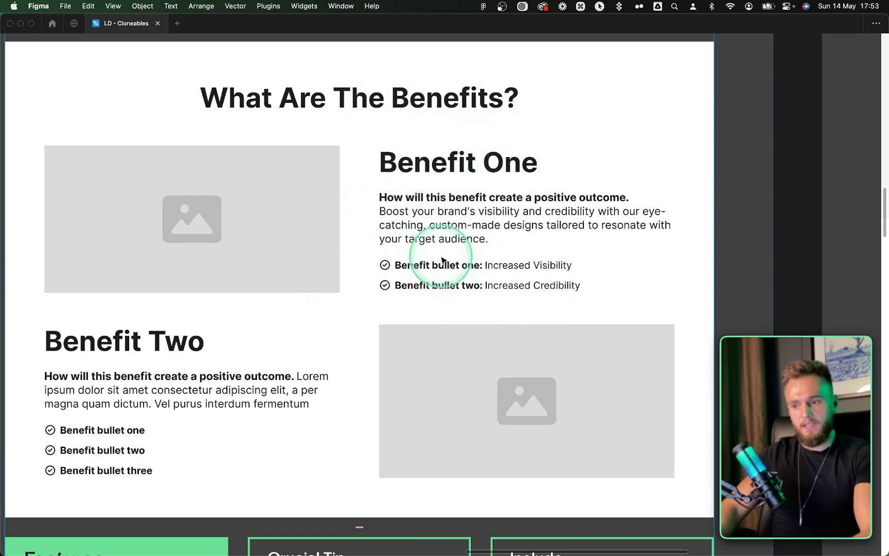
pyautogui.press('fn')
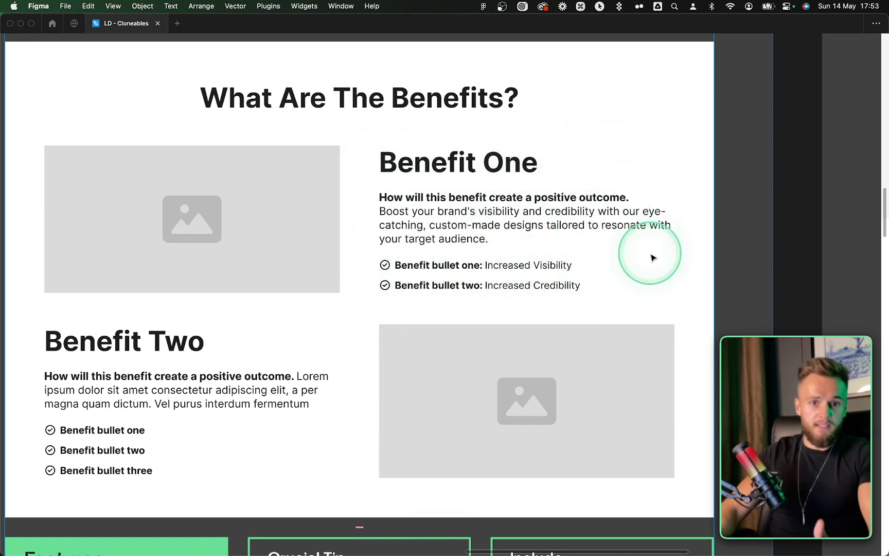
pyautogui.scroll(-5, 652, 258)
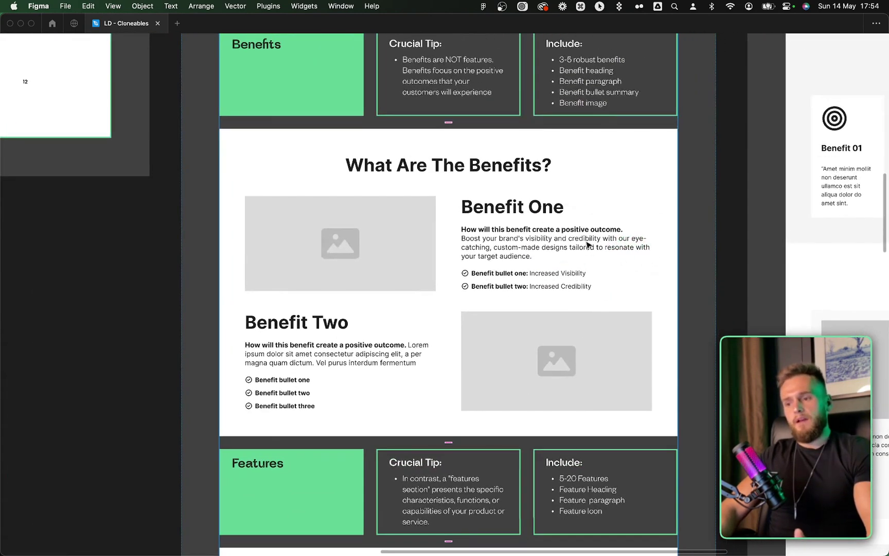
pyautogui.hscroll(2, 479, 219)
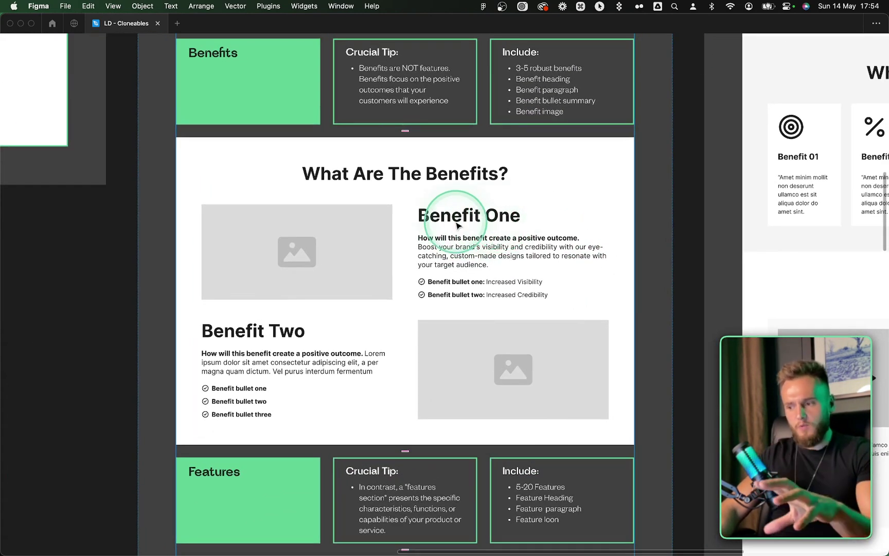
pyautogui.scroll(2, 457, 224)
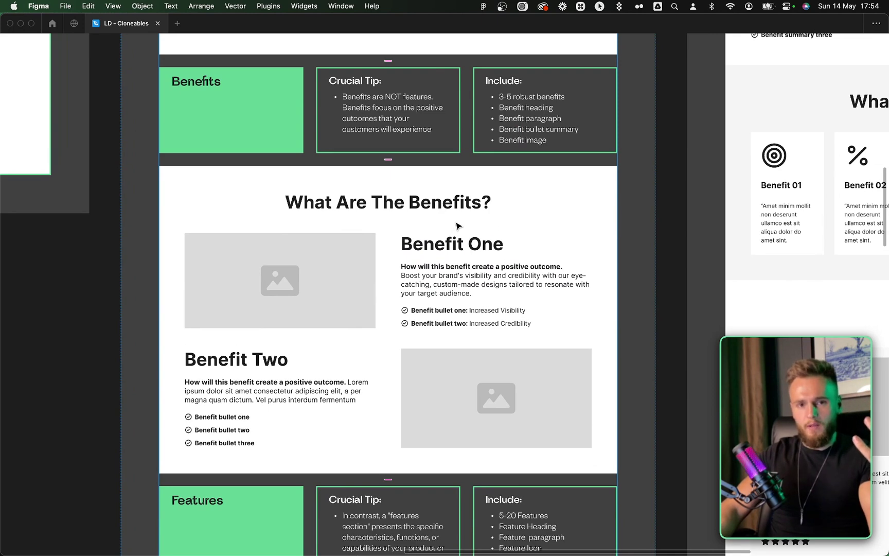
pyautogui.scroll(1, 456, 225)
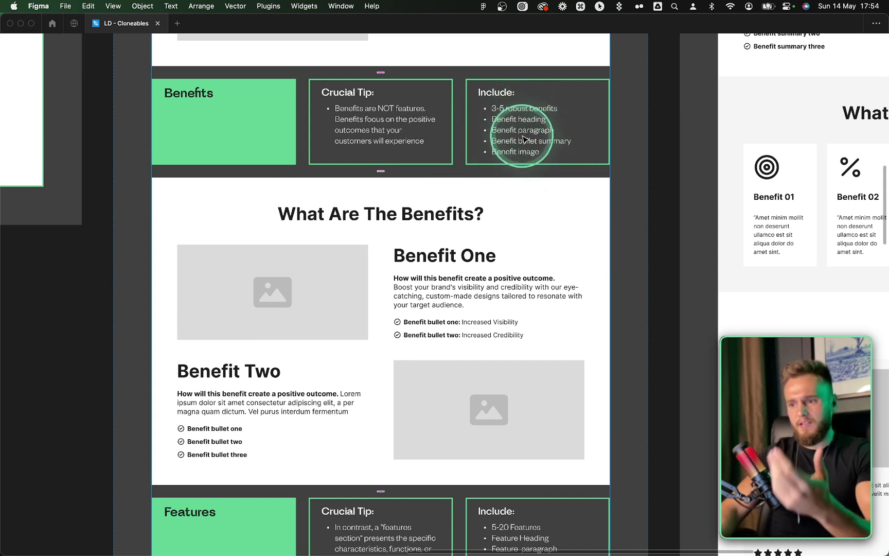
# Step: Scroll down from Features to the Testimonials row with its two video review cards
pyautogui.scroll(-10, 481, 209)
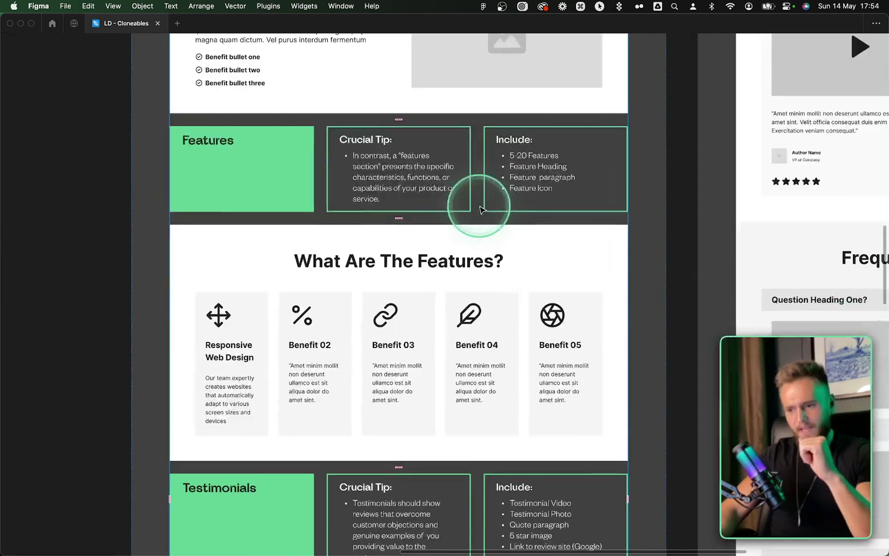
pyautogui.scroll(2, 477, 199)
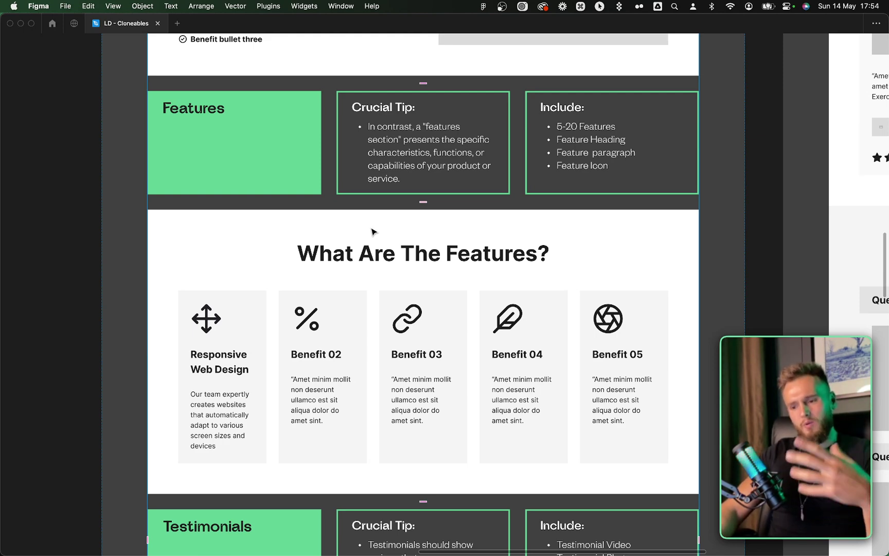
pyautogui.scroll(2, 373, 232)
pyautogui.hscroll(2, 373, 231)
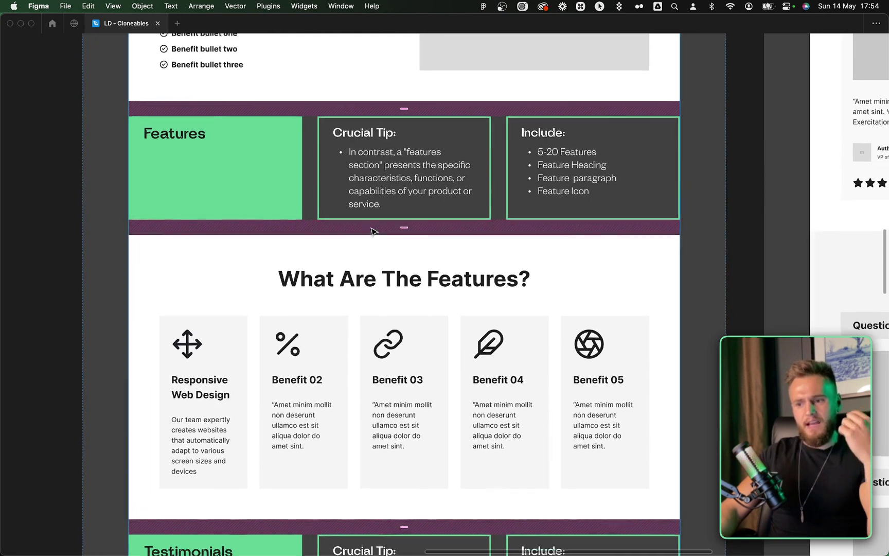
pyautogui.scroll(4, 373, 231)
pyautogui.hscroll(1, 373, 232)
pyautogui.scroll(-2, 373, 232)
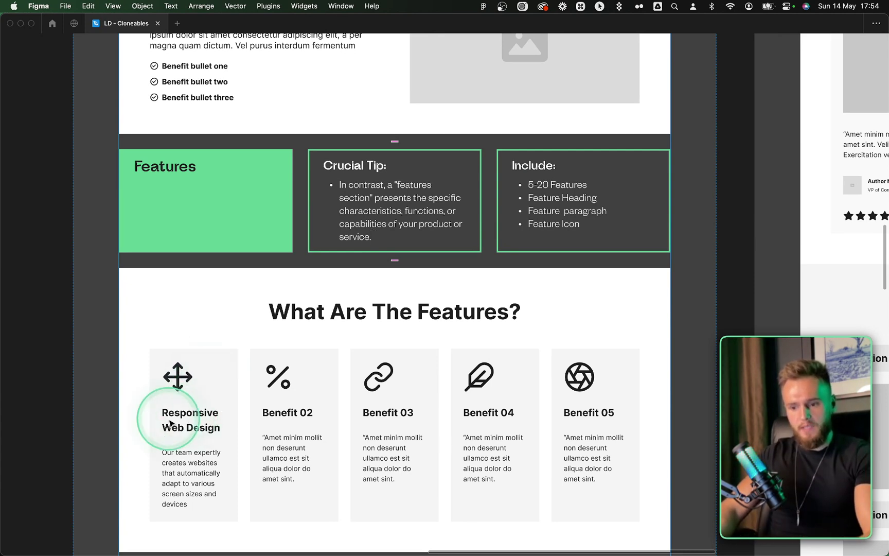
pyautogui.press('fn')
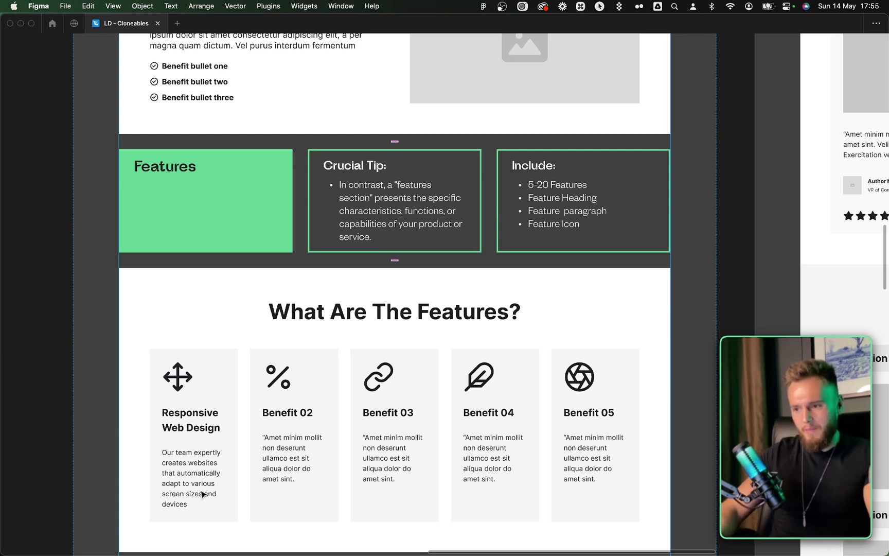
pyautogui.hscroll(2, 334, 411)
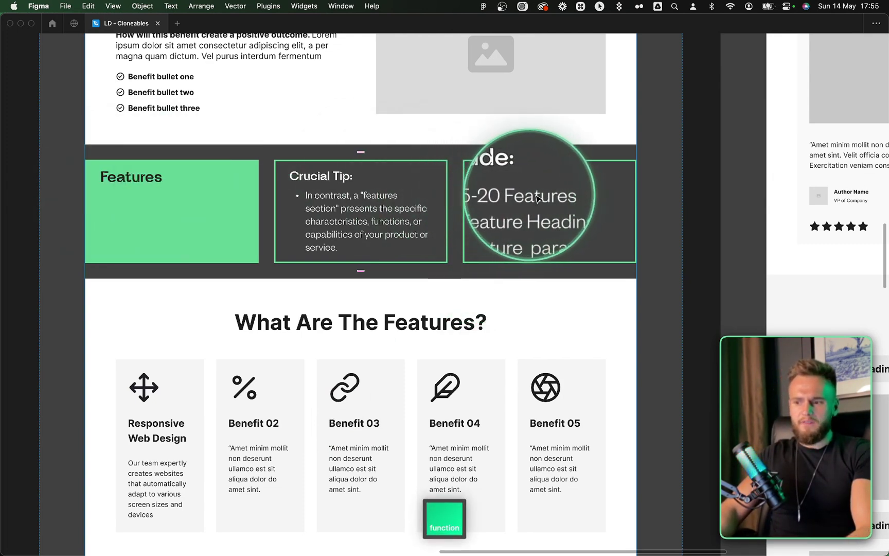
pyautogui.scroll(-5, 520, 298)
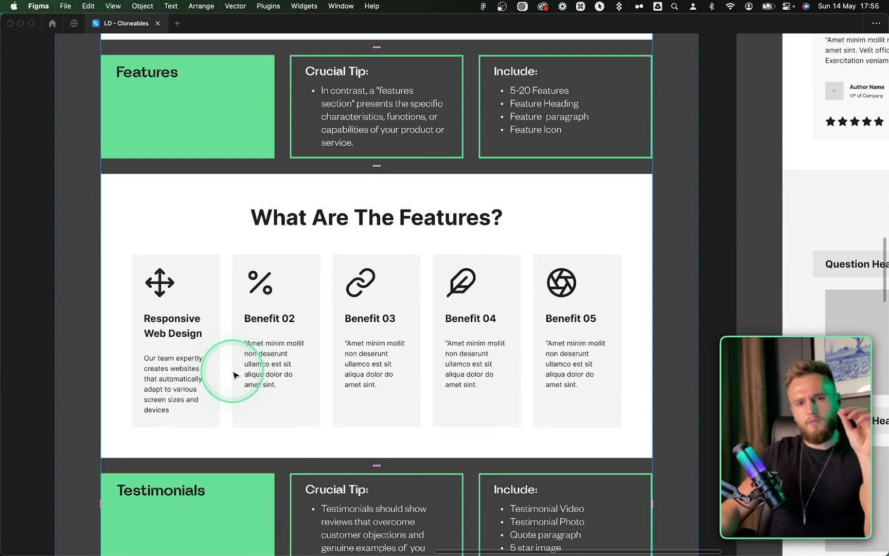
pyautogui.scroll(-5, 322, 360)
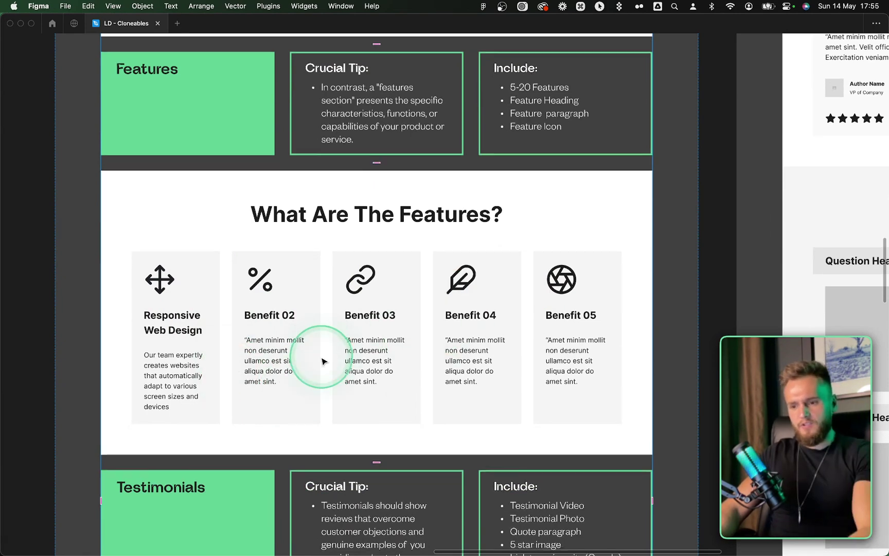
pyautogui.scroll(-10, 322, 359)
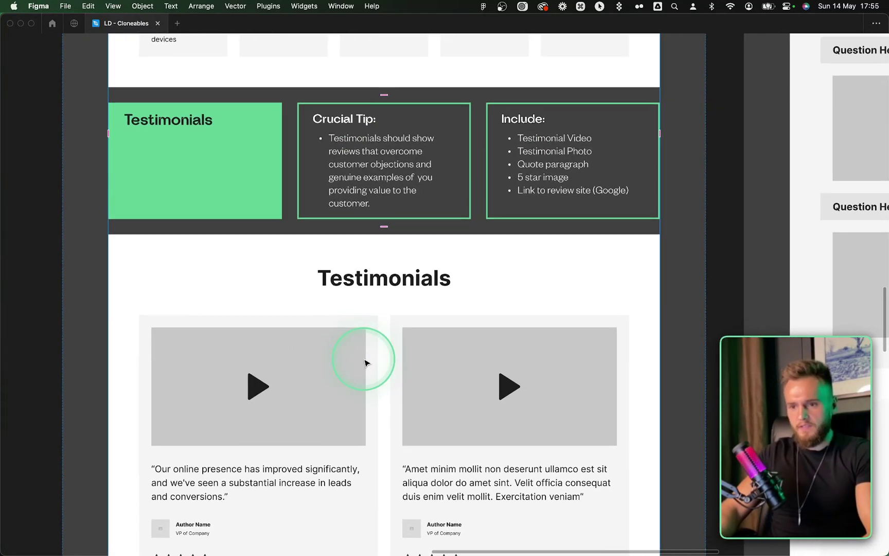
pyautogui.scroll(-5, 364, 363)
pyautogui.scroll(-1, 364, 364)
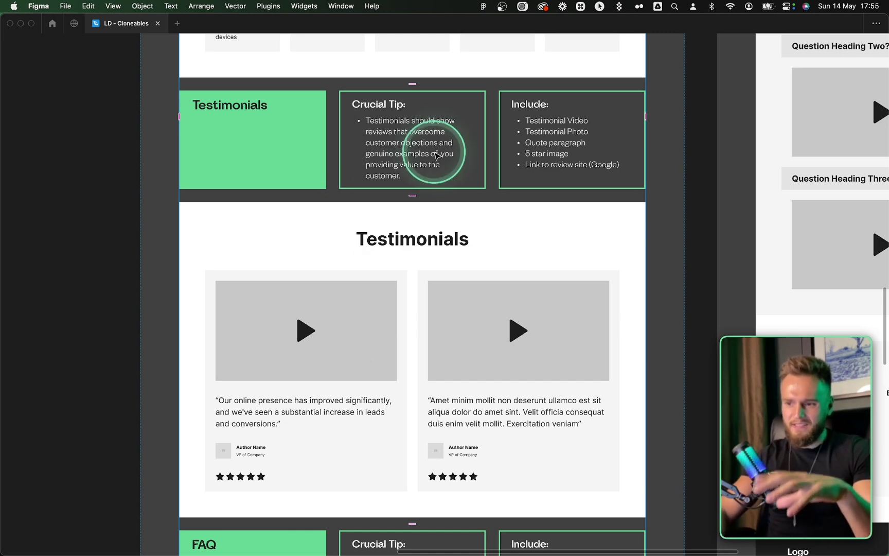
pyautogui.scroll(1, 437, 155)
pyautogui.scroll(-1, 400, 313)
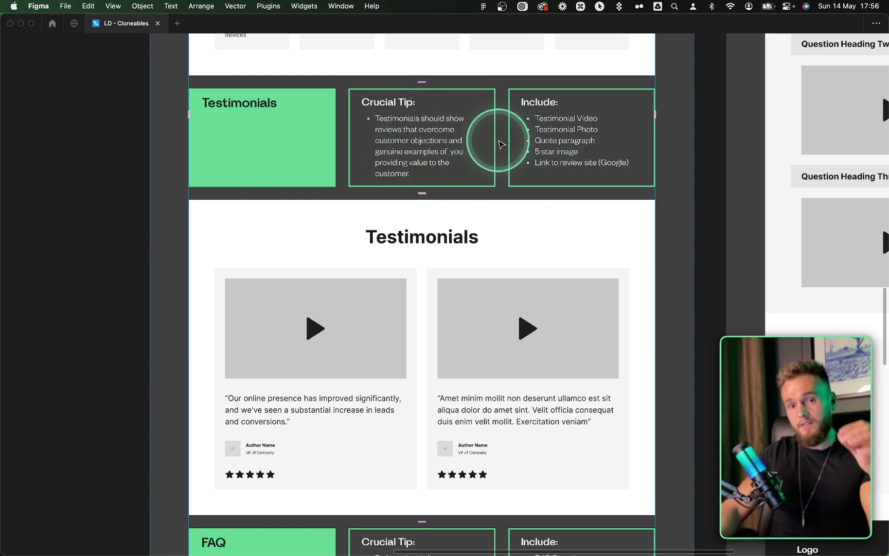
pyautogui.press('fn')
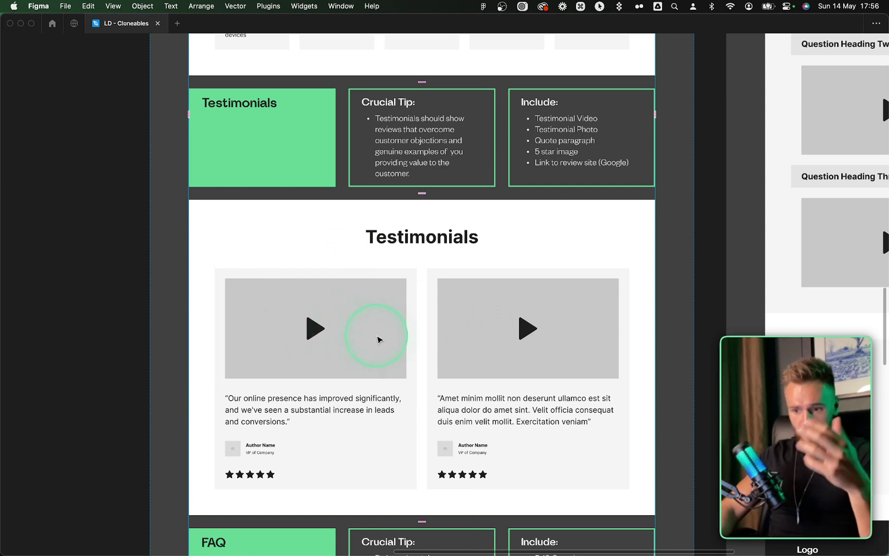
pyautogui.press('fn')
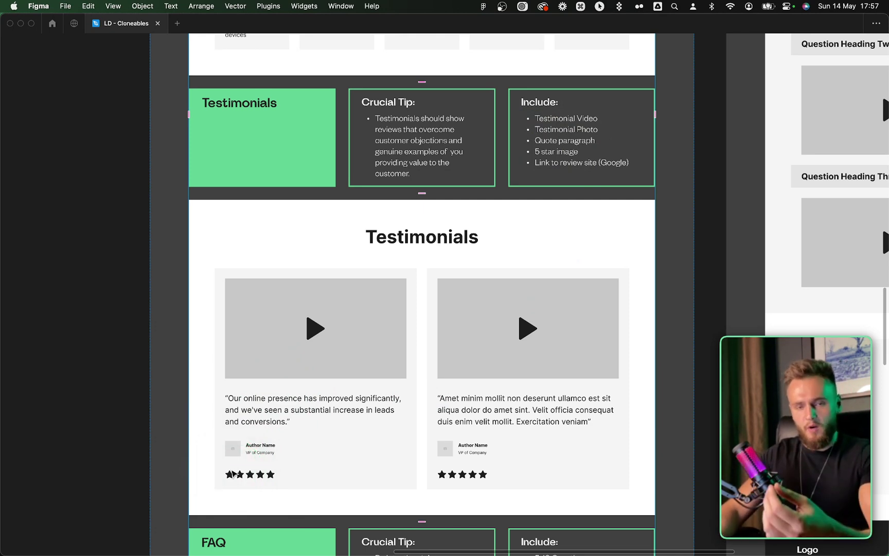
pyautogui.press('fn')
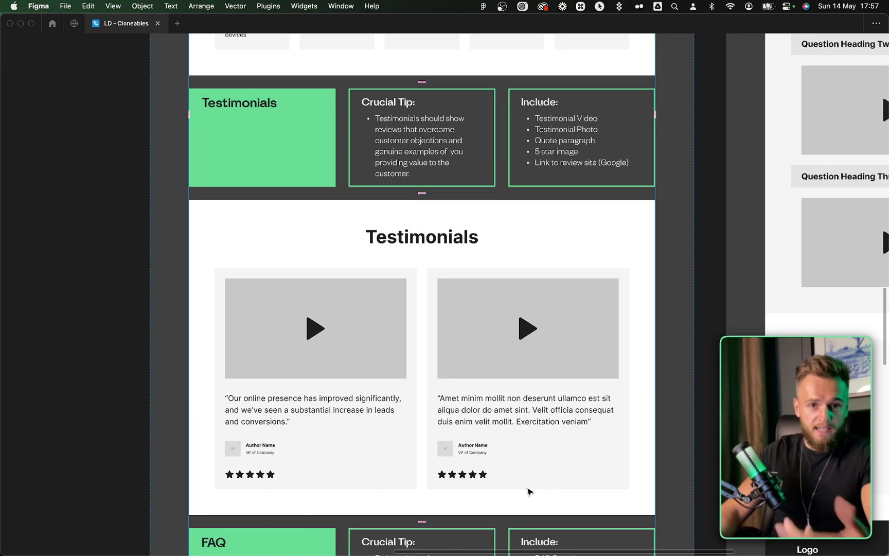
pyautogui.click(528, 450)
# Step: Scroll through the FAQ example's question headings, video placeholders and answer text
pyautogui.scroll(-3, 530, 451)
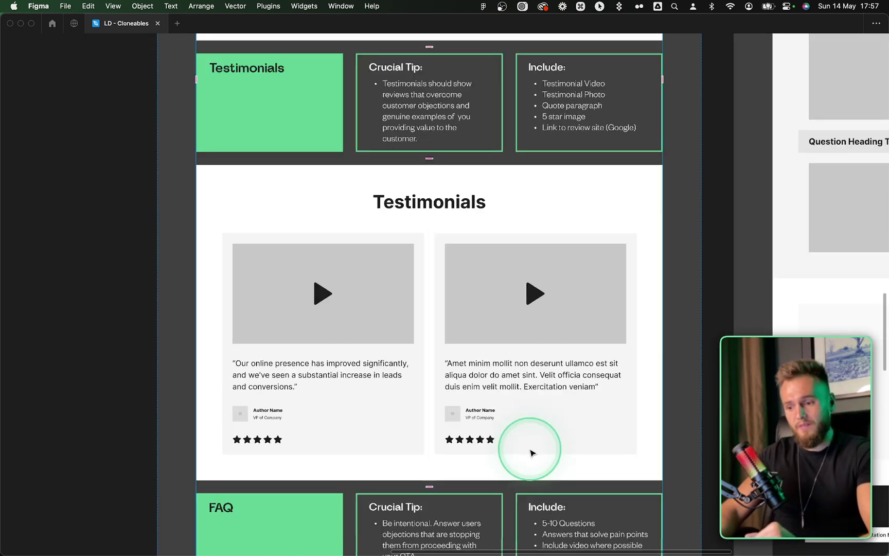
pyautogui.hscroll(2, 530, 451)
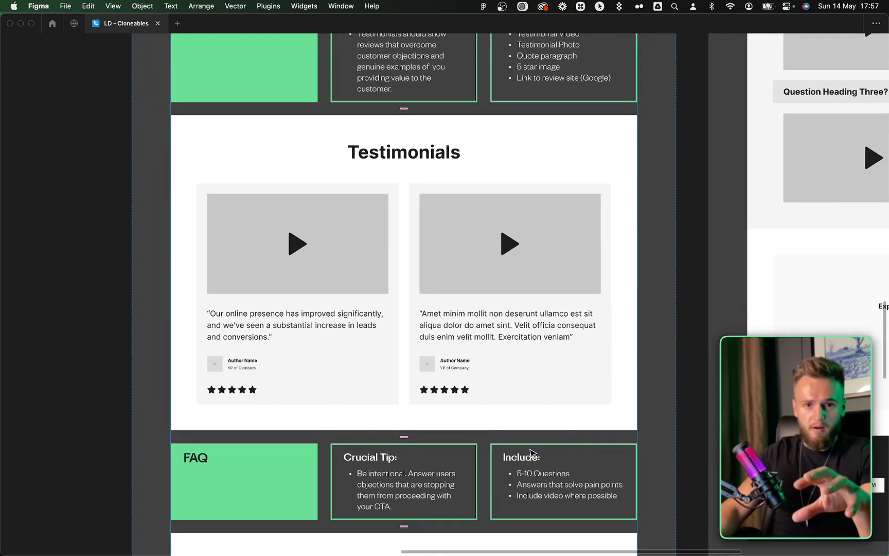
pyautogui.click(461, 408)
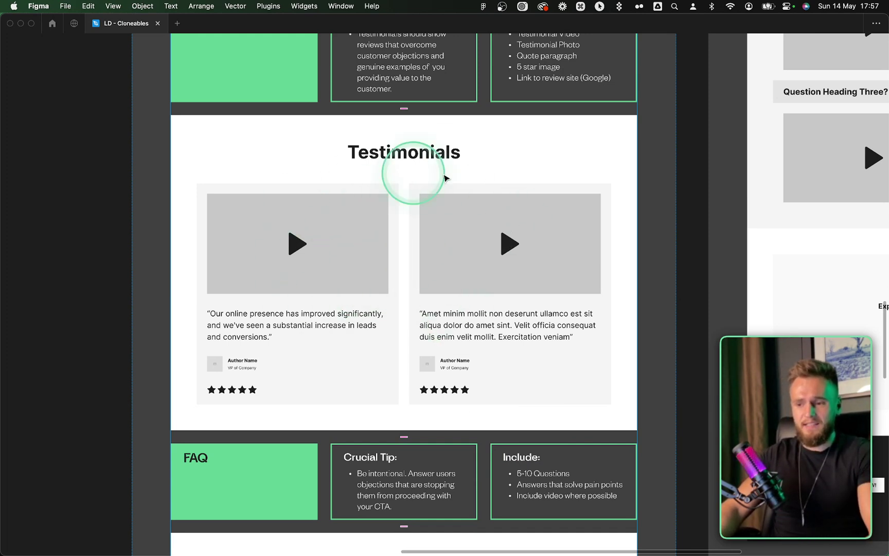
pyautogui.scroll(-10, 437, 203)
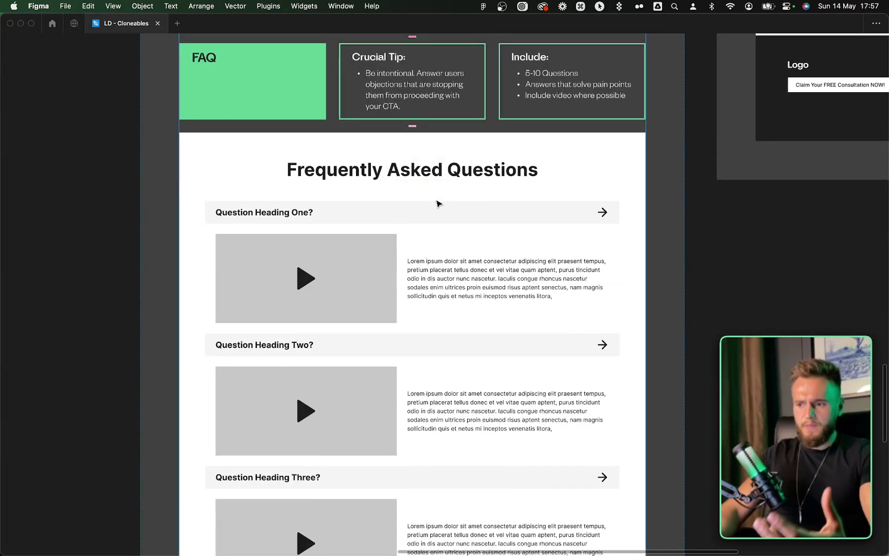
pyautogui.scroll(1, 438, 203)
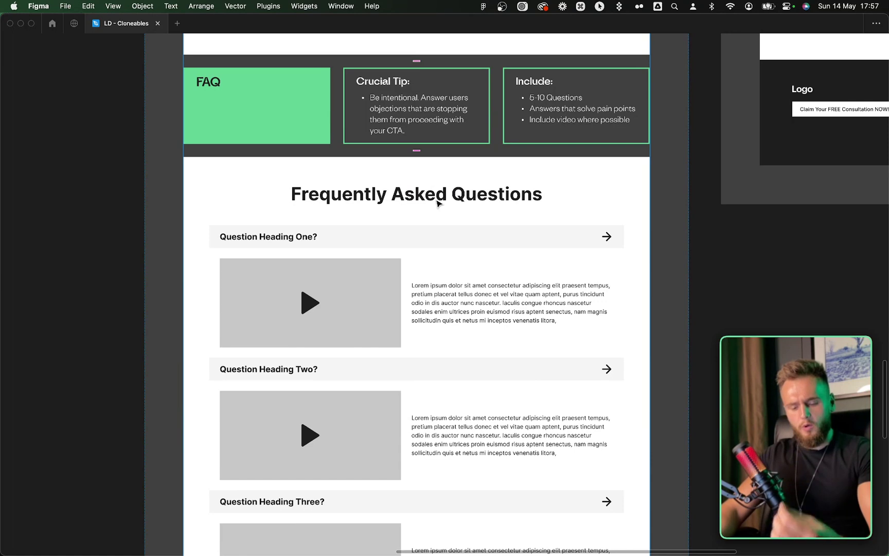
pyautogui.scroll(-2, 438, 203)
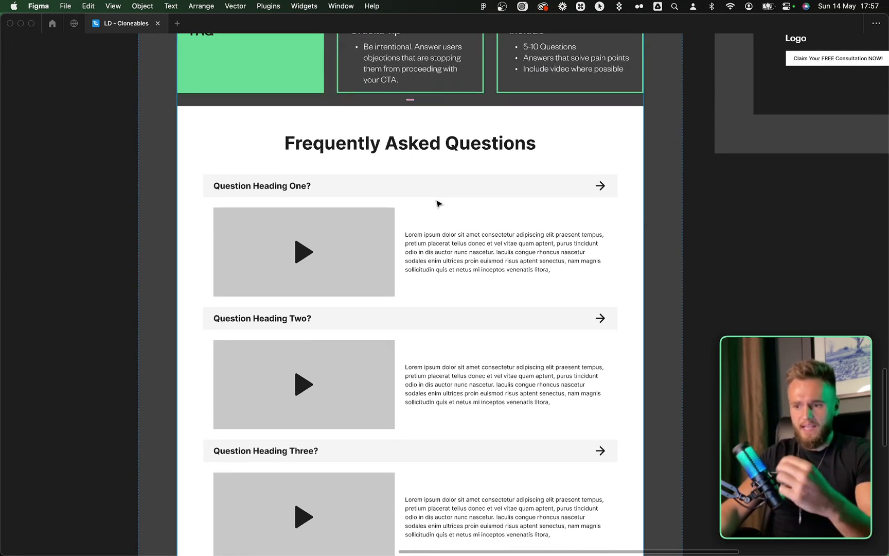
pyautogui.scroll(1, 438, 204)
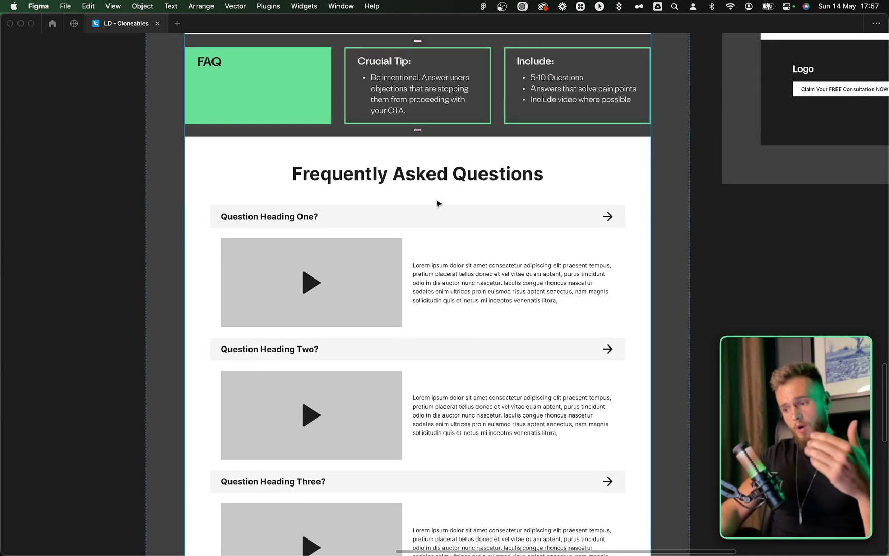
pyautogui.scroll(2, 437, 234)
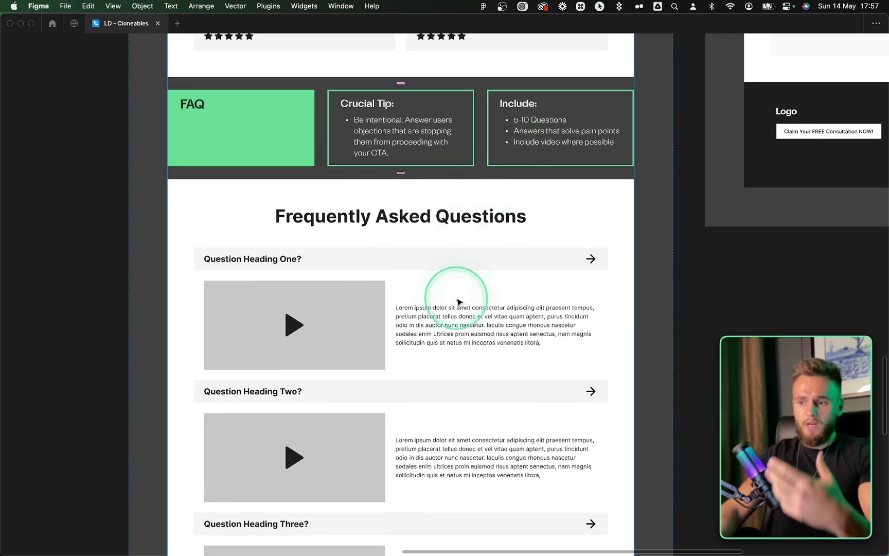
pyautogui.scroll(-4, 458, 302)
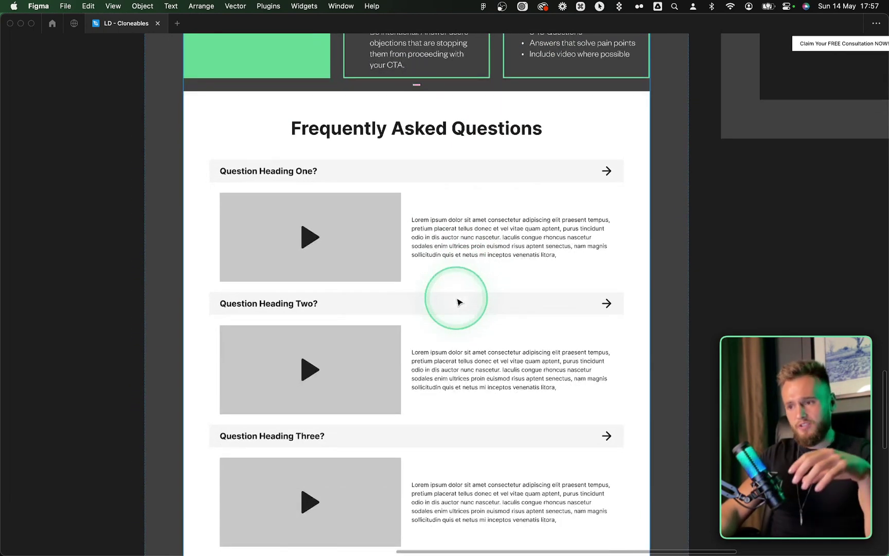
pyautogui.scroll(2, 459, 301)
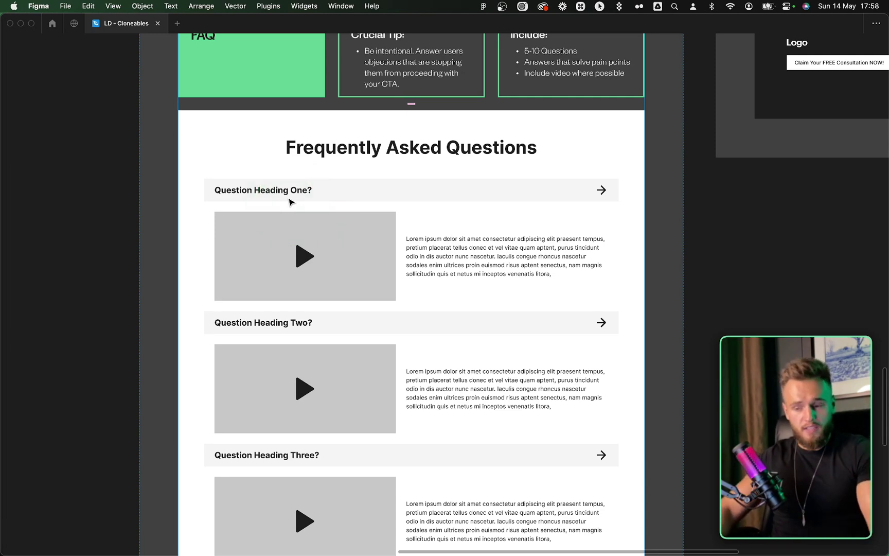
pyautogui.scroll(1, 299, 234)
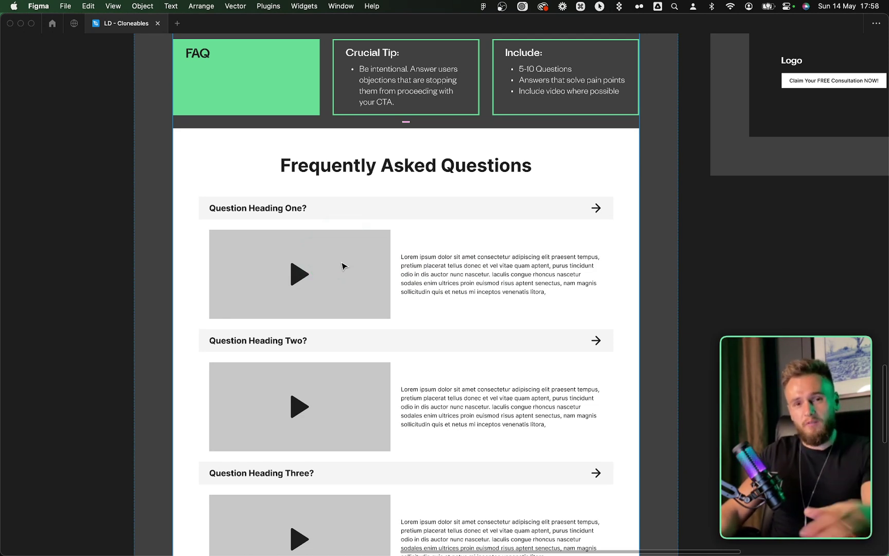
# Step: Scroll past the FAQ to the Call To Action tip cards
pyautogui.scroll(-5, 371, 286)
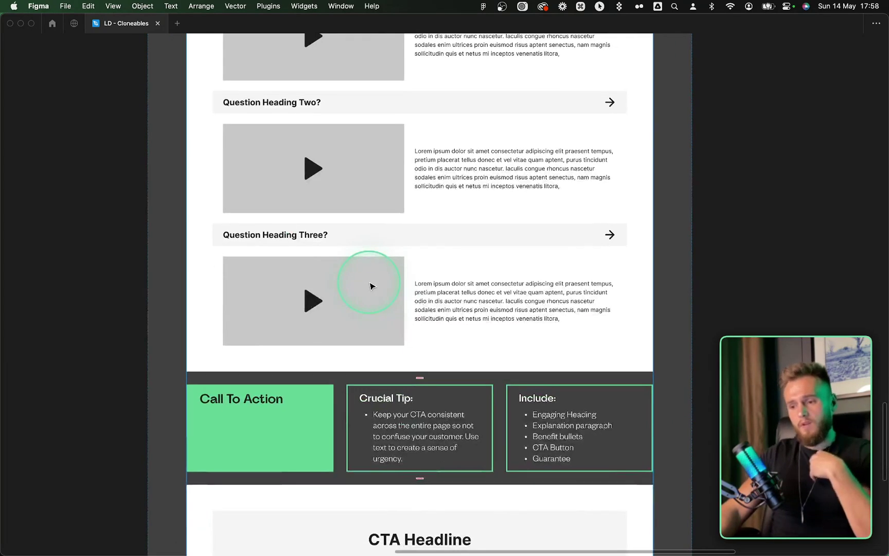
pyautogui.scroll(4, 372, 285)
pyautogui.scroll(-5, 371, 285)
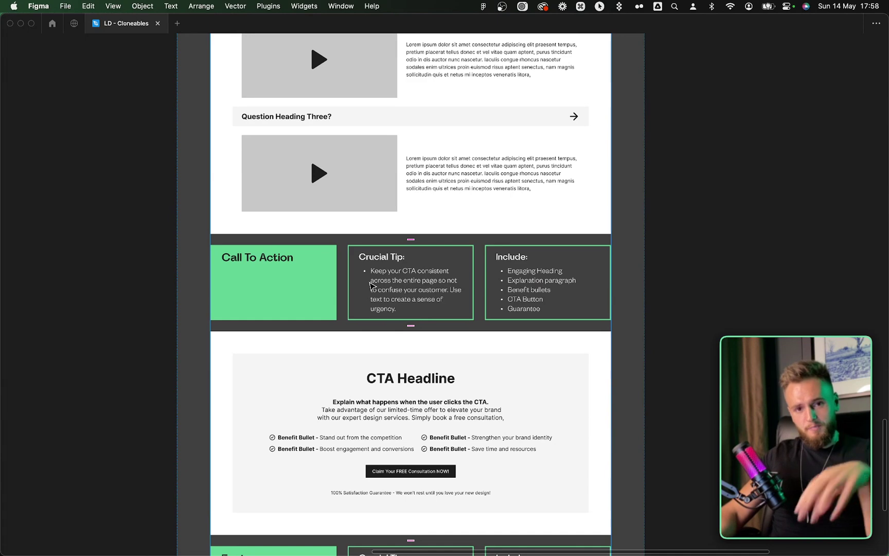
pyautogui.scroll(-2, 370, 284)
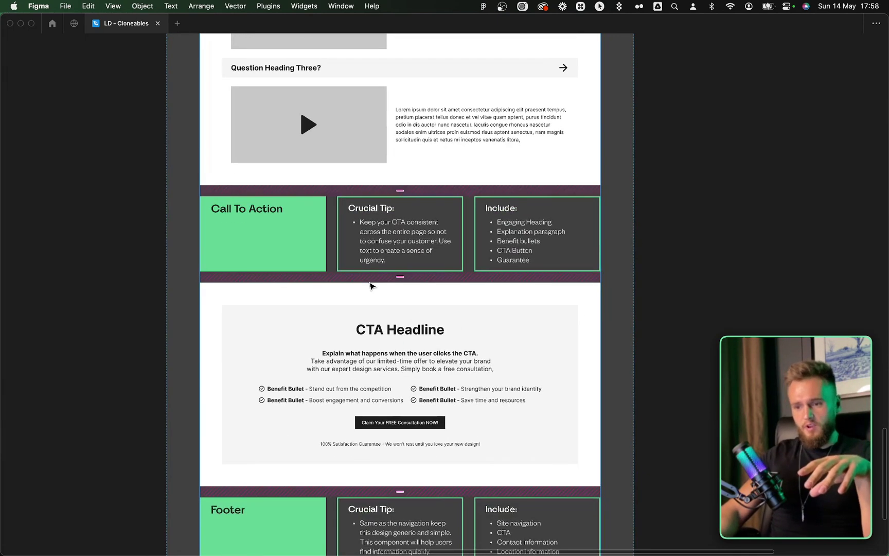
pyautogui.scroll(3, 430, 341)
pyautogui.scroll(-2, 377, 343)
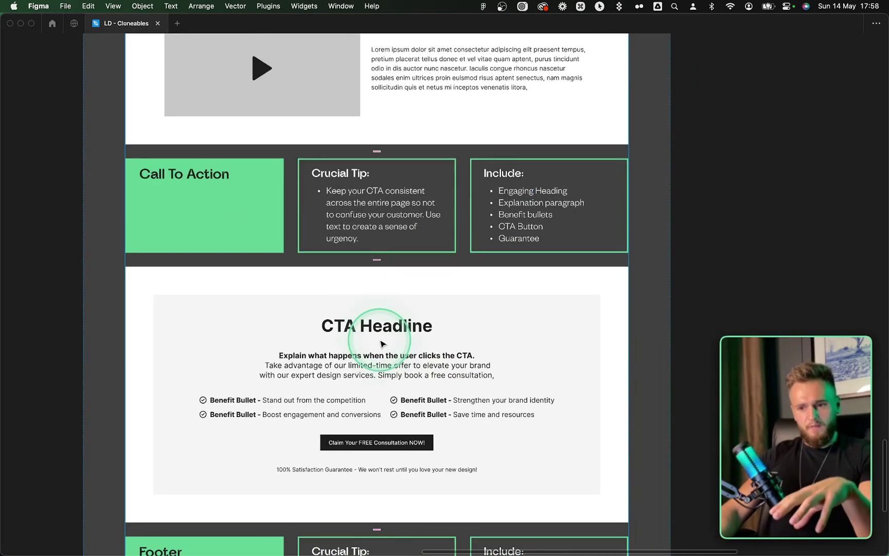
pyautogui.scroll(1, 381, 340)
pyautogui.scroll(-1, 330, 319)
pyautogui.scroll(4, 335, 332)
pyautogui.scroll(3, 337, 336)
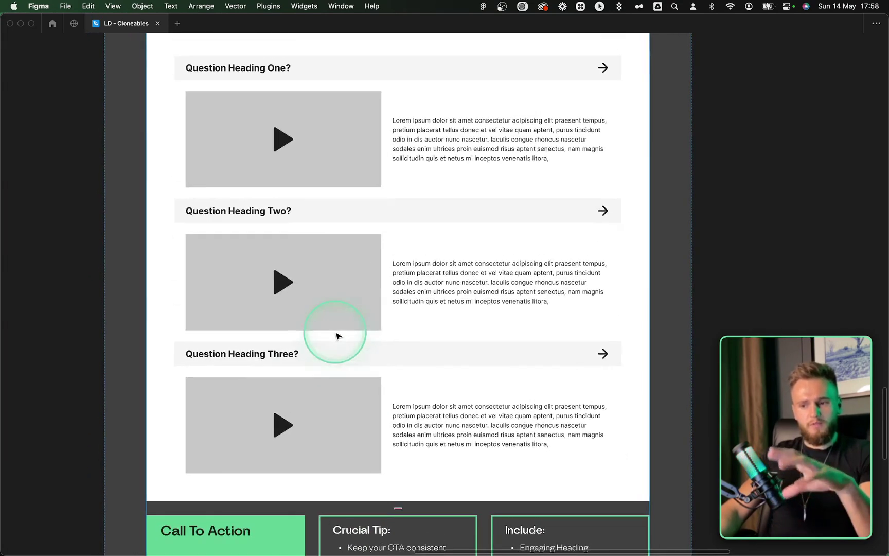
pyautogui.scroll(-8, 338, 333)
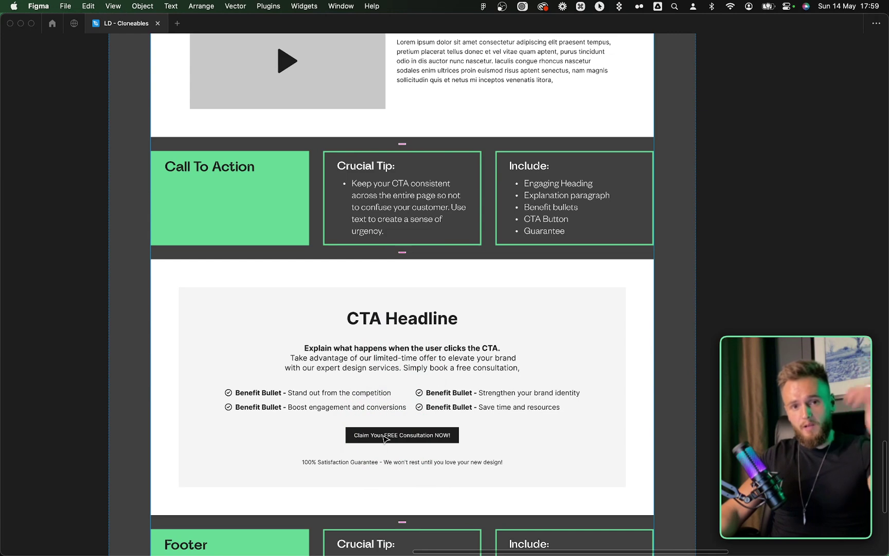
# Step: Zoom in on the CTA Headline example and select its white section frame
pyautogui.scroll(-5, 435, 489)
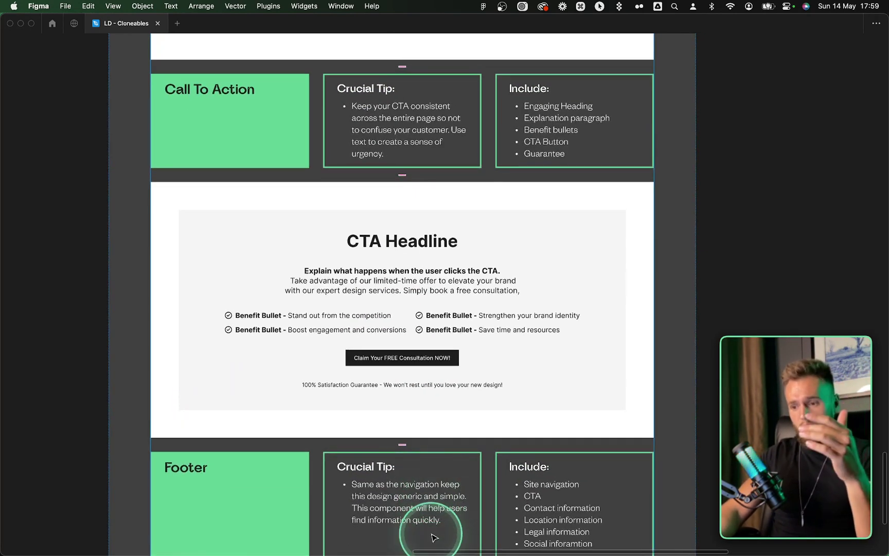
pyautogui.scroll(2, 413, 445)
pyautogui.scroll(3, 413, 443)
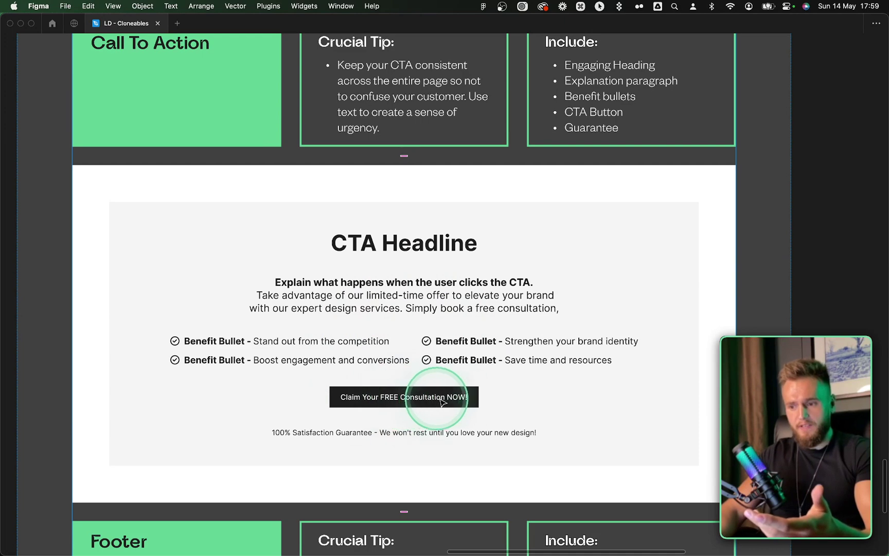
pyautogui.scroll(1, 437, 398)
pyautogui.scroll(1, 365, 324)
pyautogui.scroll(1, 358, 319)
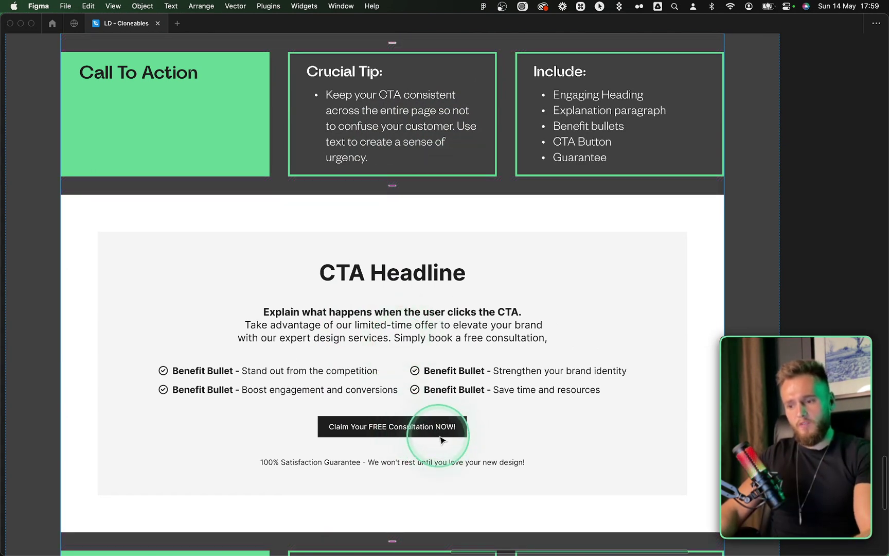
pyautogui.click(378, 270)
# Step: Inspect the CTA content frame, its explanation paragraph and headline text without changing them
pyautogui.click(384, 272)
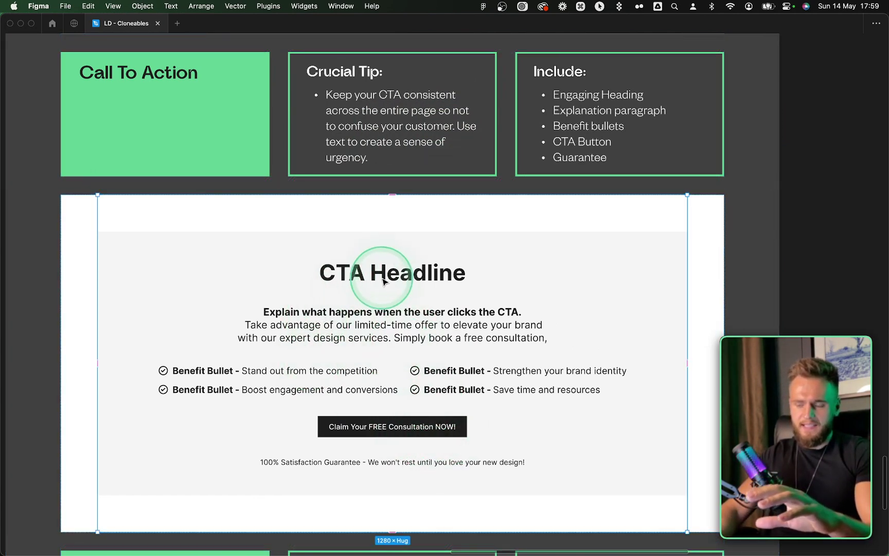
pyautogui.click(292, 323)
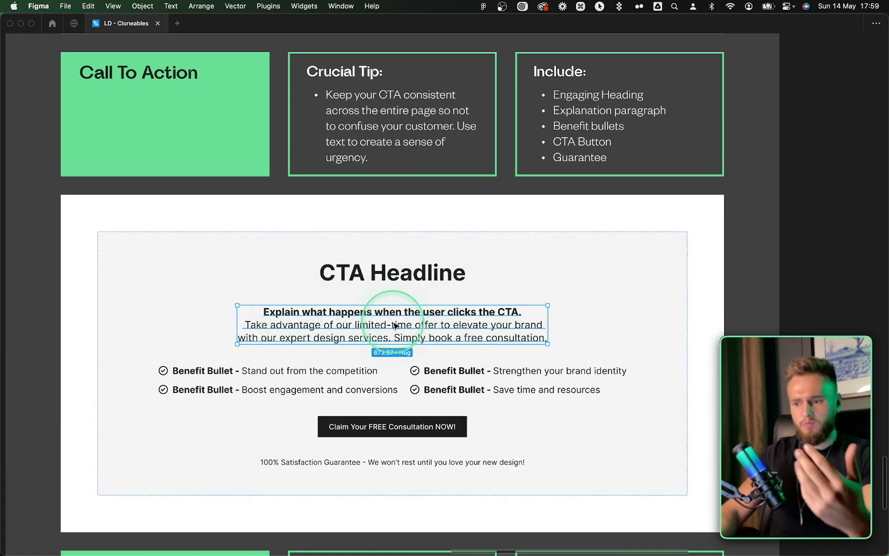
pyautogui.doubleClick(420, 321)
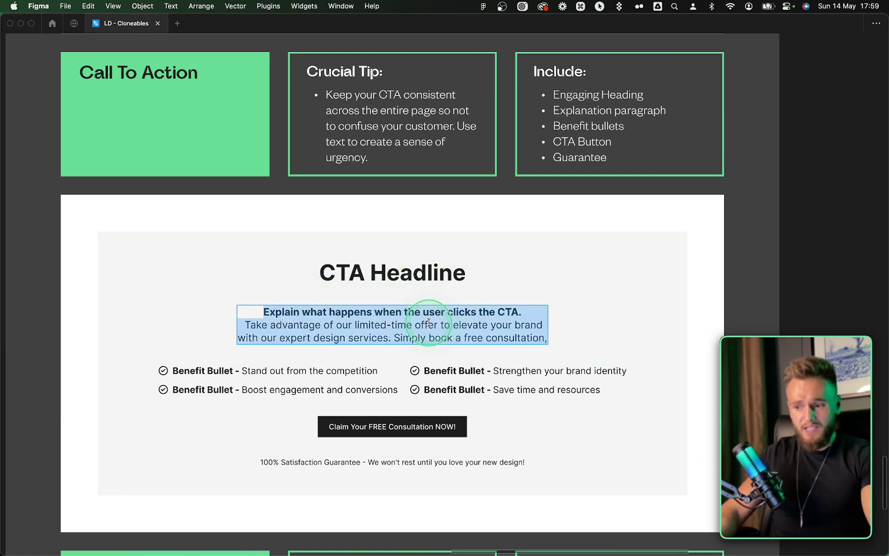
pyautogui.doubleClick(390, 280)
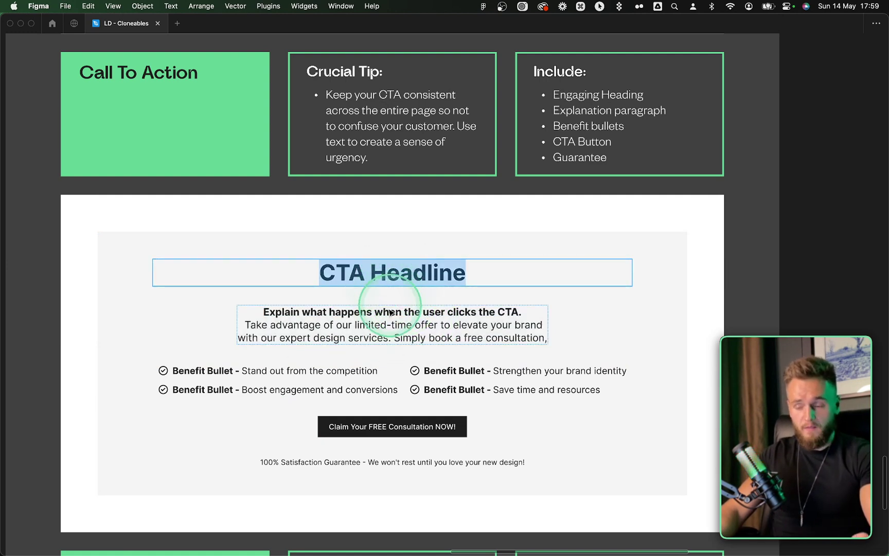
# Step: Inspect the Benefit Bullet lines, highlighting 'Stand out from the competition' in the first one
pyautogui.click(263, 370)
pyautogui.doubleClick(262, 371)
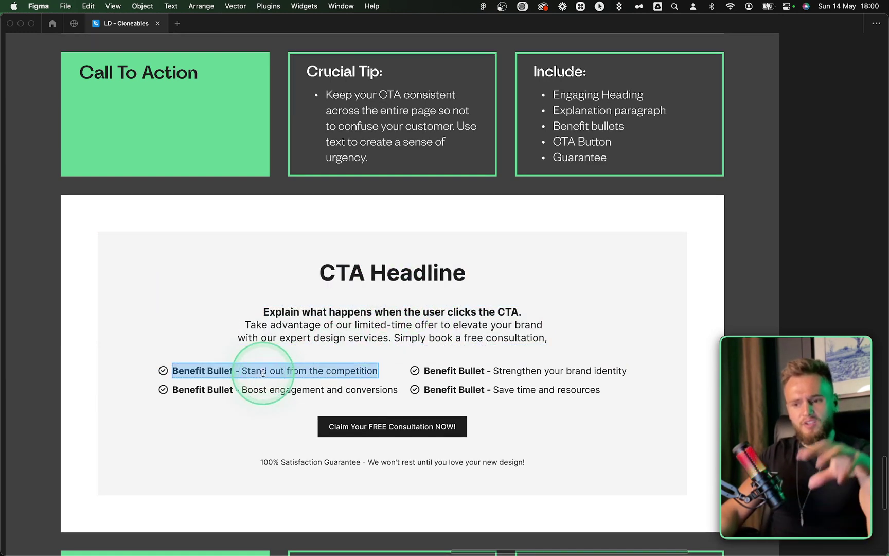
pyautogui.doubleClick(276, 371)
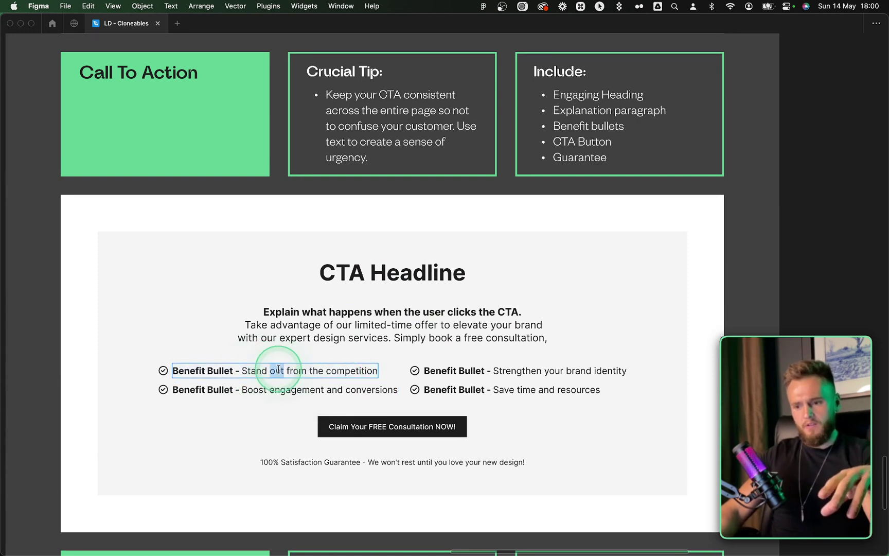
pyautogui.moveTo(243, 371); pyautogui.dragTo(395, 376)
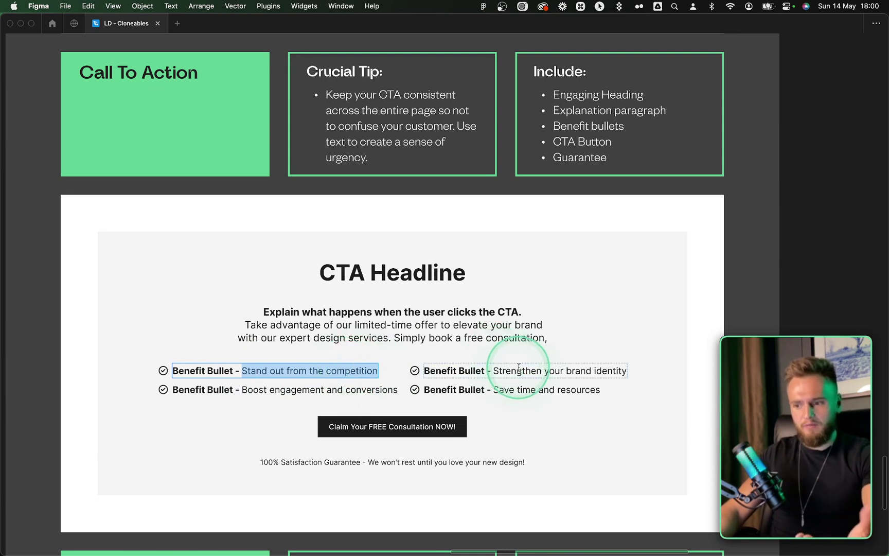
pyautogui.click(494, 371)
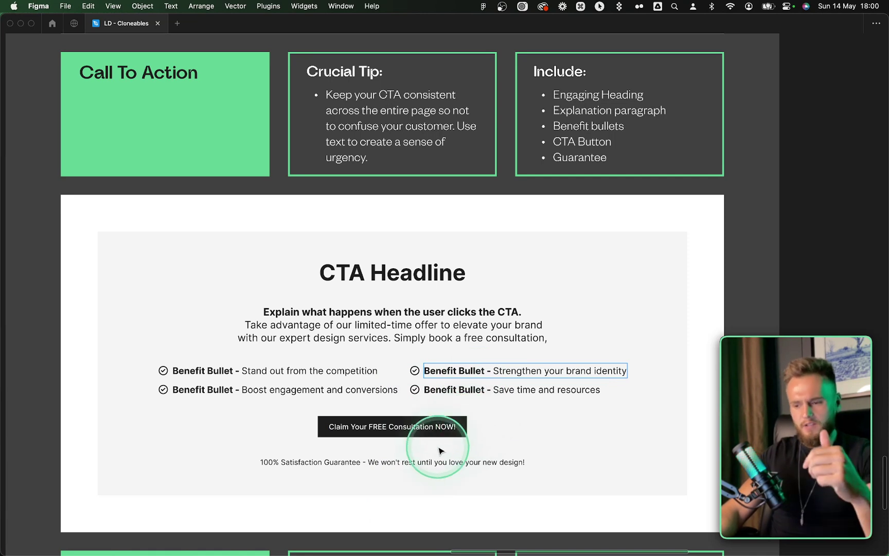
# Step: Enter and exit editing on the satisfaction guarantee line, leaving its text unchanged
pyautogui.doubleClick(410, 464)
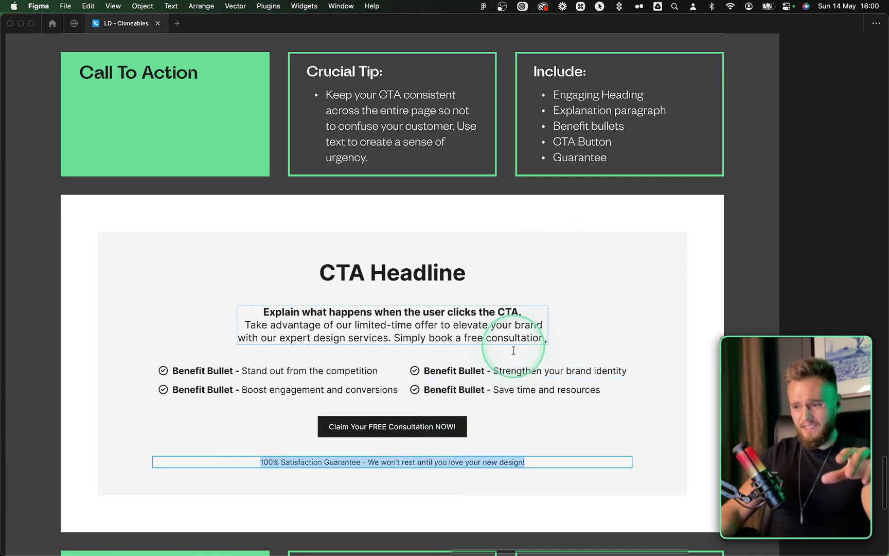
pyautogui.press('Escape')
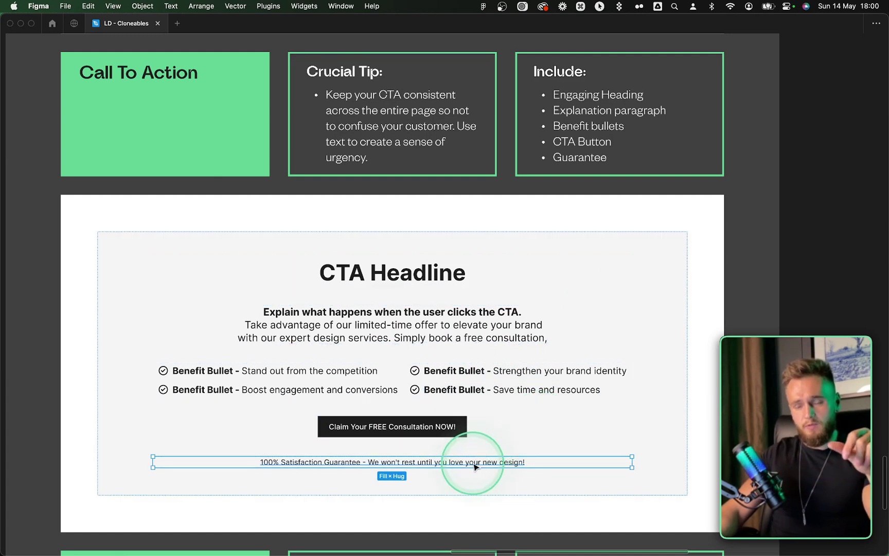
pyautogui.press('Return')
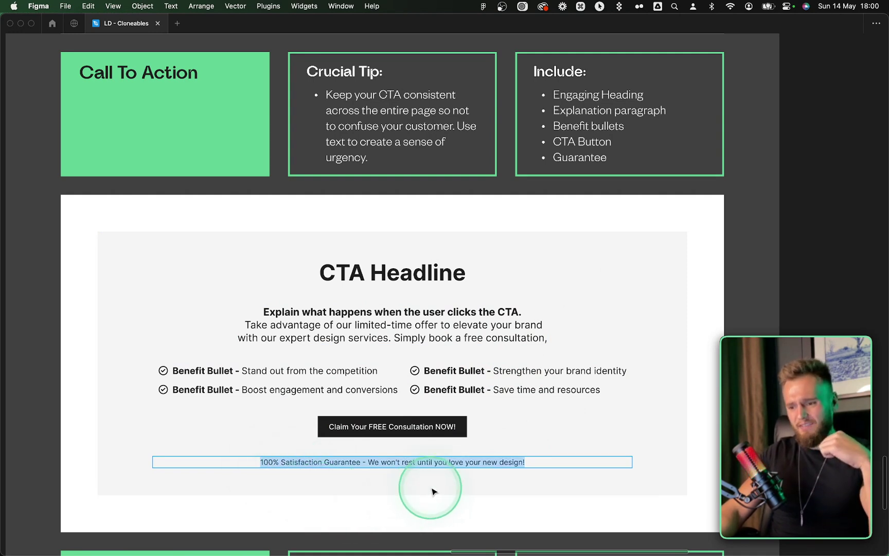
pyautogui.press('Escape')
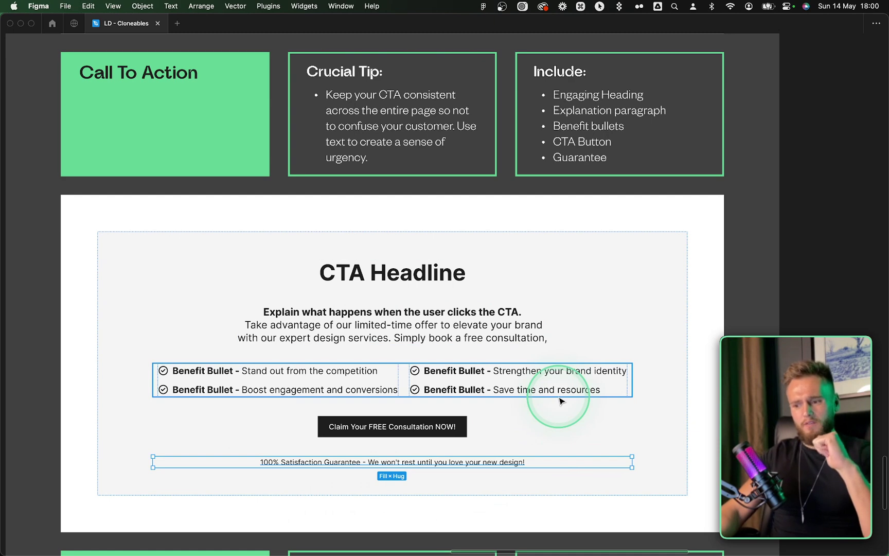
# Step: Scroll below the CTA and select the Frequently Asked Questions frame
pyautogui.scroll(-3, 560, 401)
pyautogui.scroll(-3, 560, 391)
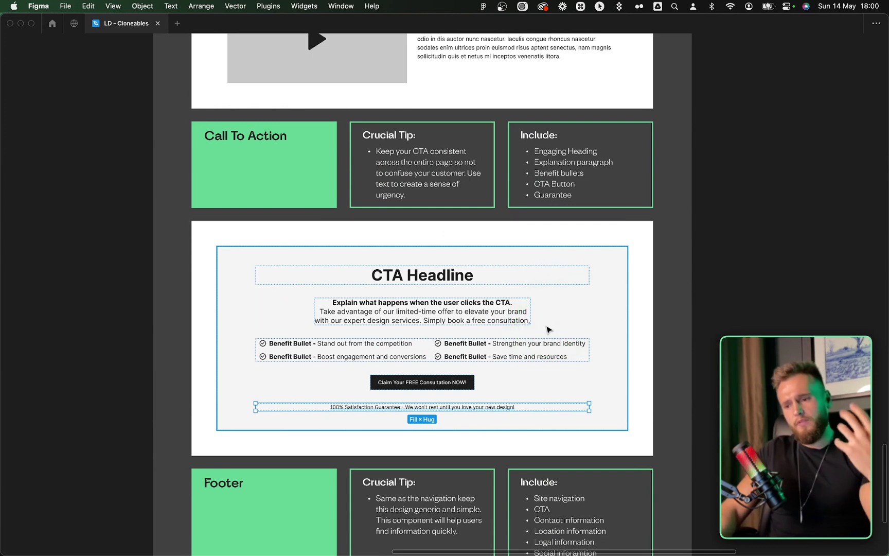
pyautogui.scroll(5, 548, 330)
pyautogui.scroll(-2, 549, 329)
pyautogui.scroll(3, 549, 329)
pyautogui.click(477, 246)
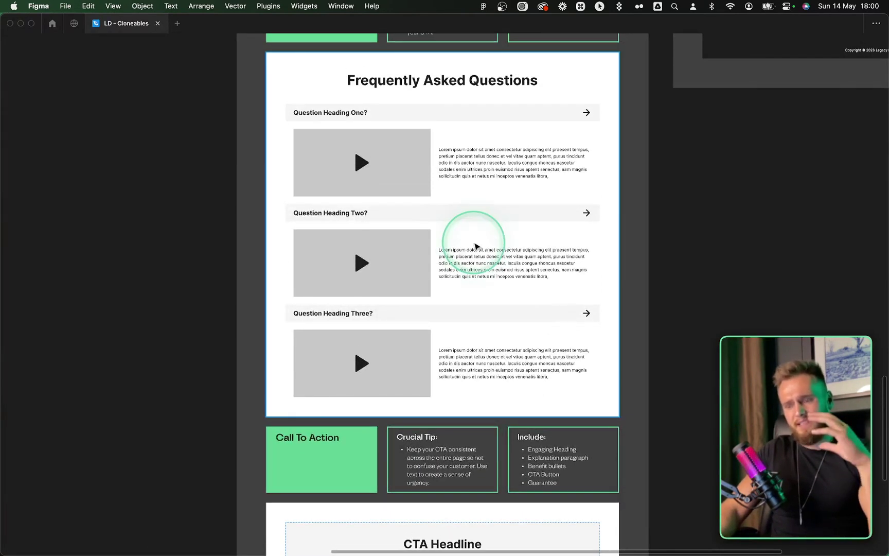
pyautogui.scroll(-5, 474, 246)
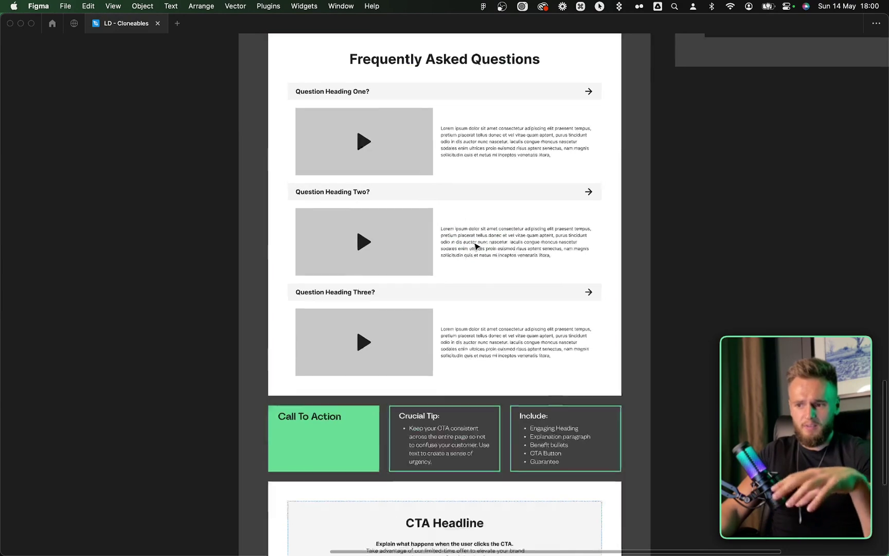
pyautogui.scroll(6, 453, 247)
pyautogui.click(468, 261)
# Step: Scroll down to the Footer row and select the dark footer block
pyautogui.scroll(3, 469, 264)
pyautogui.scroll(2, 412, 252)
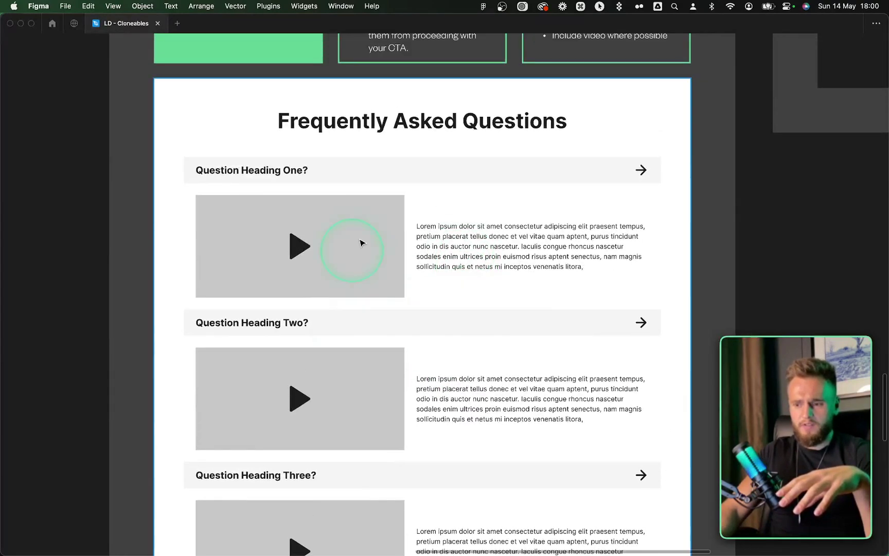
pyautogui.scroll(-2, 387, 278)
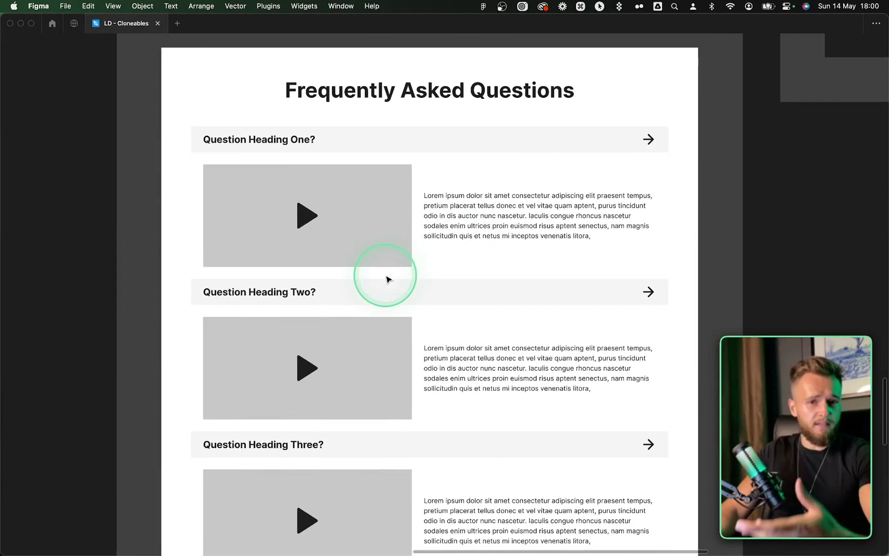
pyautogui.scroll(-10, 387, 278)
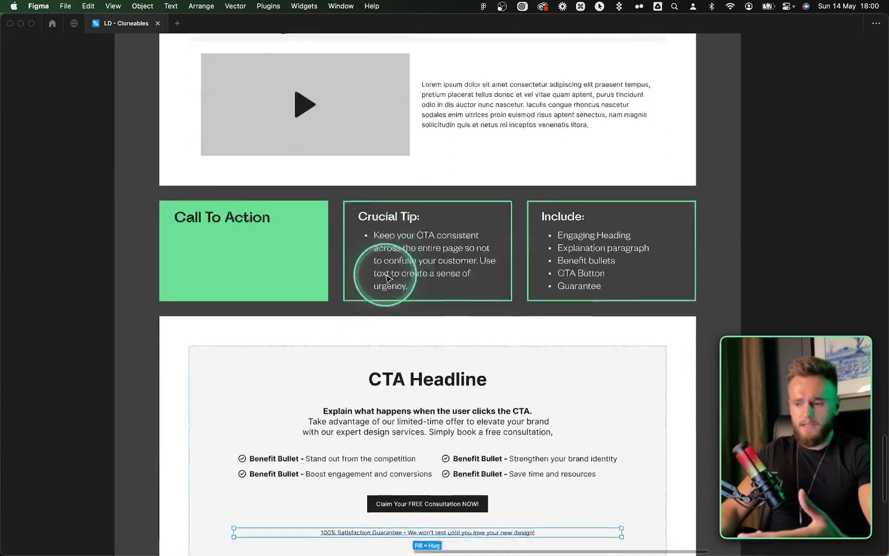
pyautogui.scroll(-4, 387, 279)
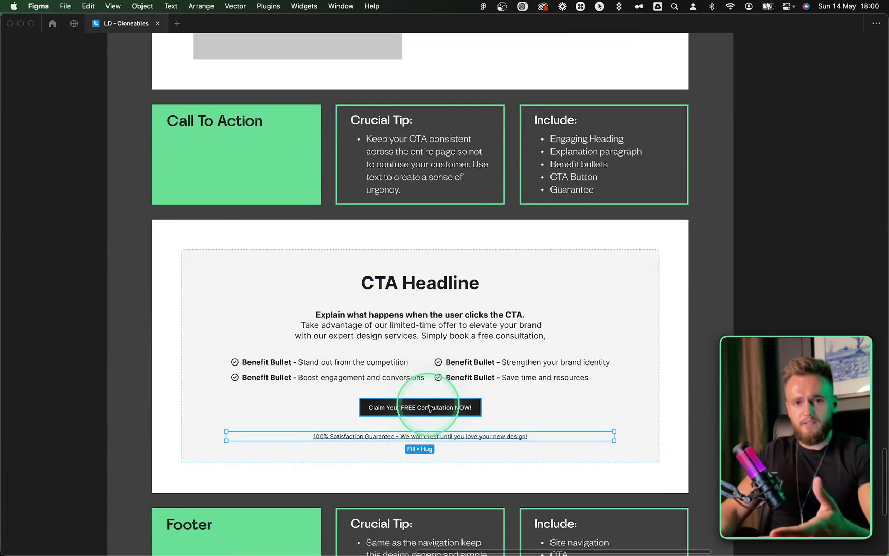
pyautogui.scroll(-12, 431, 408)
pyautogui.scroll(10, 427, 412)
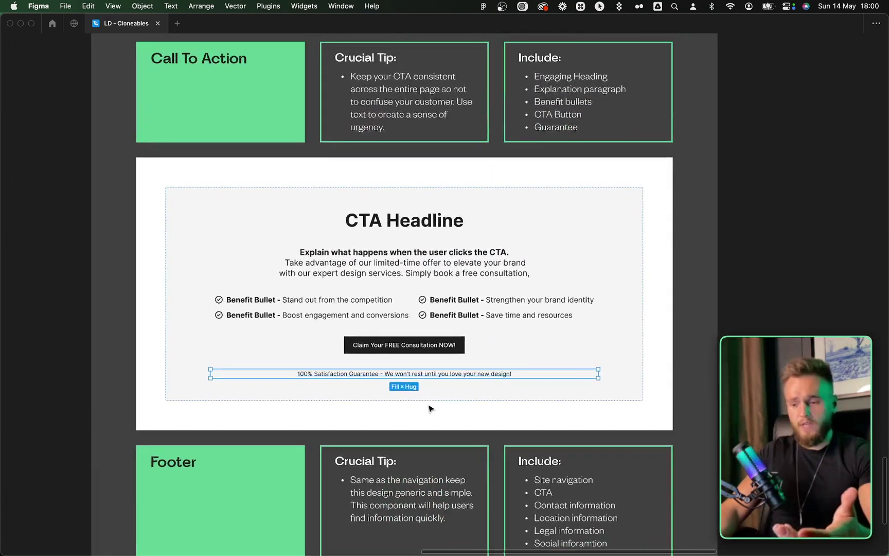
pyautogui.scroll(-8, 429, 408)
pyautogui.click(416, 459)
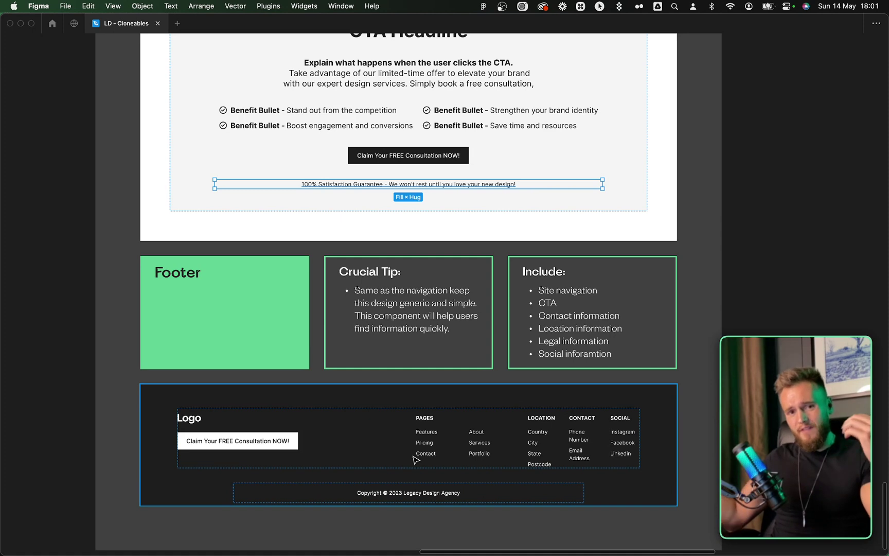
pyautogui.click(369, 441)
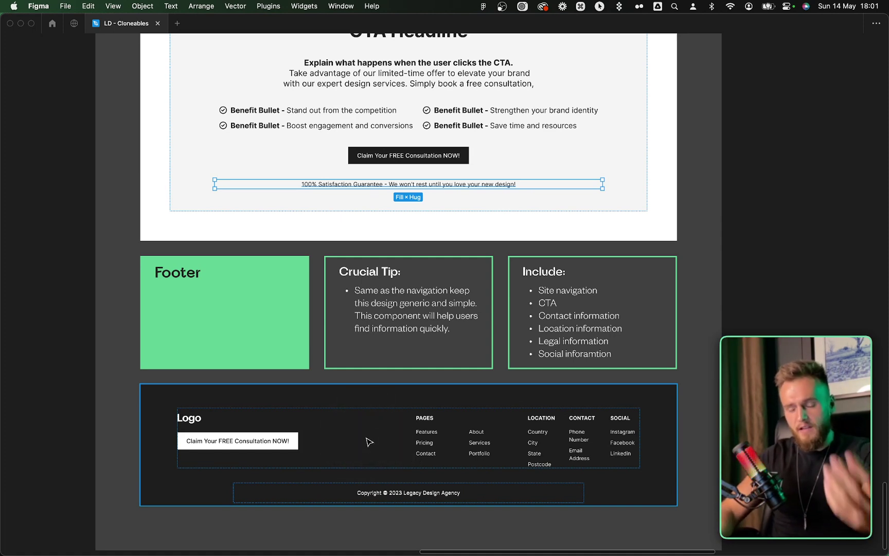
pyautogui.scroll(-2, 369, 442)
pyautogui.scroll(3, 367, 440)
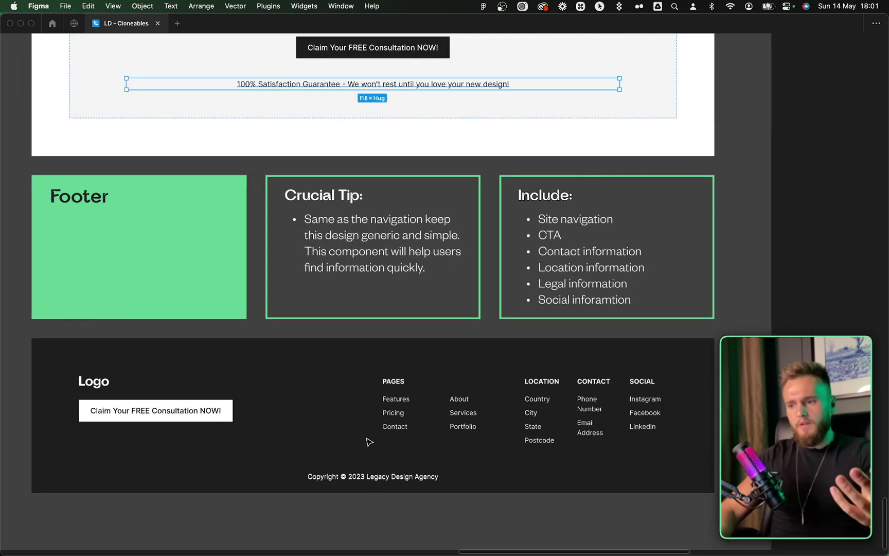
pyautogui.click(302, 413)
pyautogui.click(95, 382)
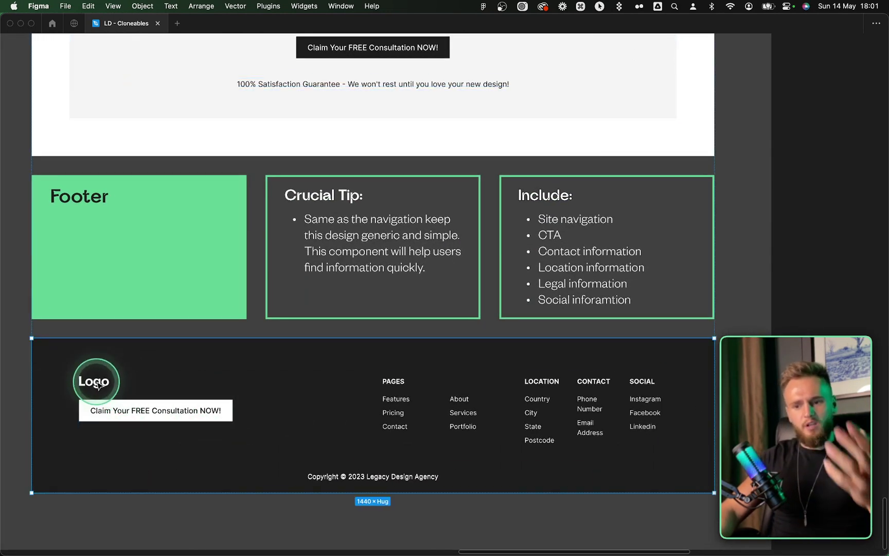
pyautogui.click(98, 385)
pyautogui.click(138, 411)
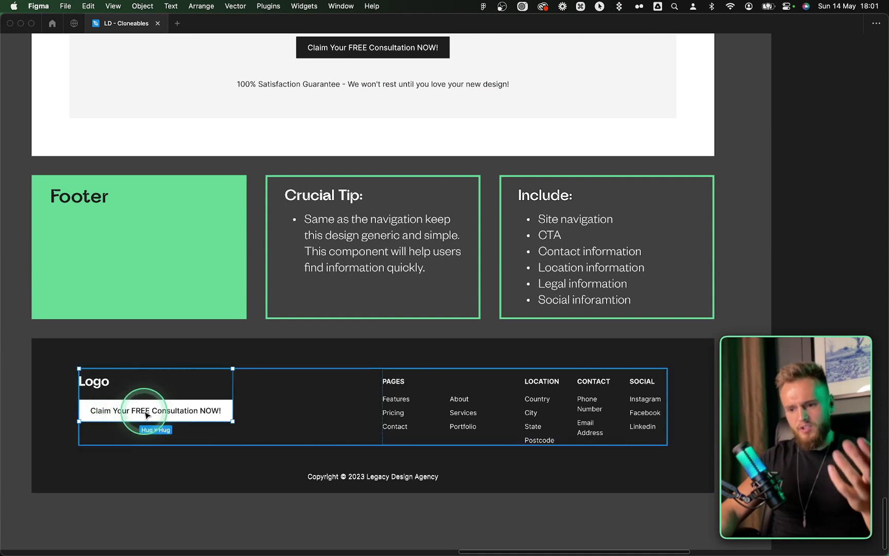
pyautogui.click(146, 418)
pyautogui.click(135, 440)
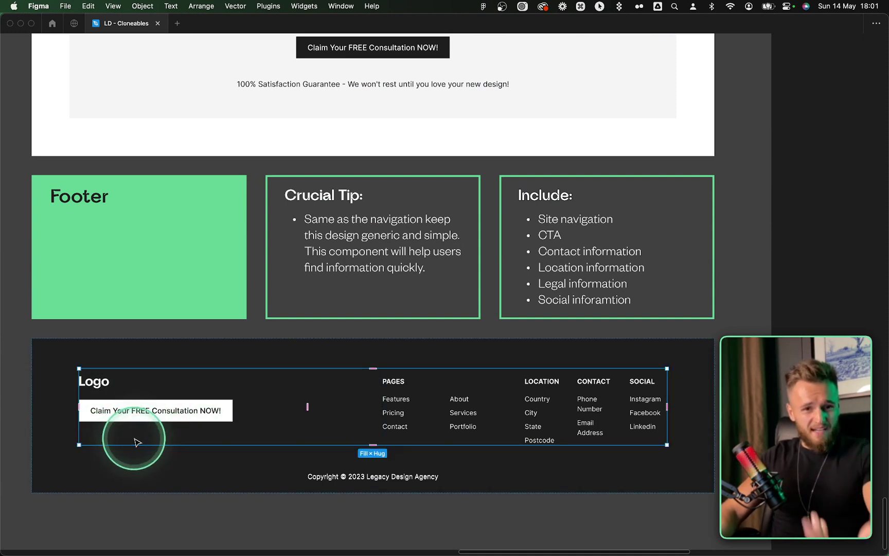
pyautogui.hscroll(4, 258, 391)
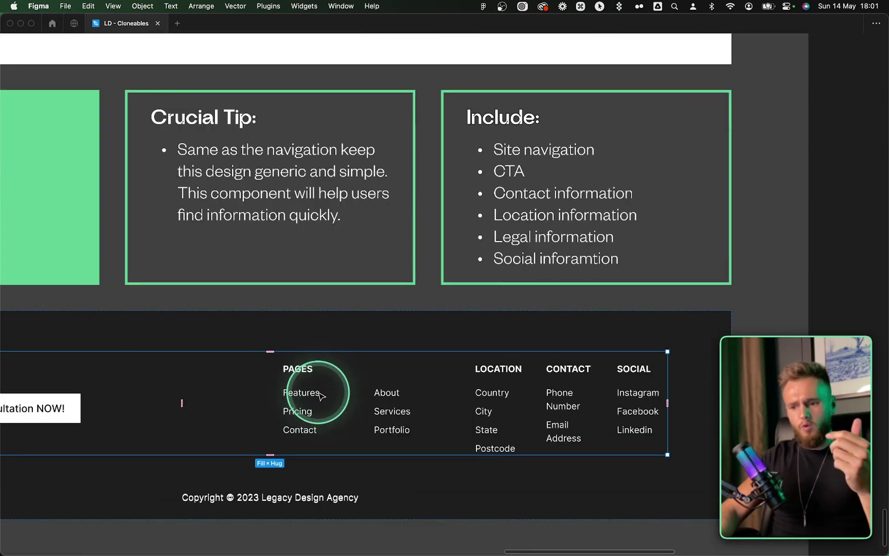
pyautogui.doubleClick(313, 394)
pyautogui.doubleClick(310, 394)
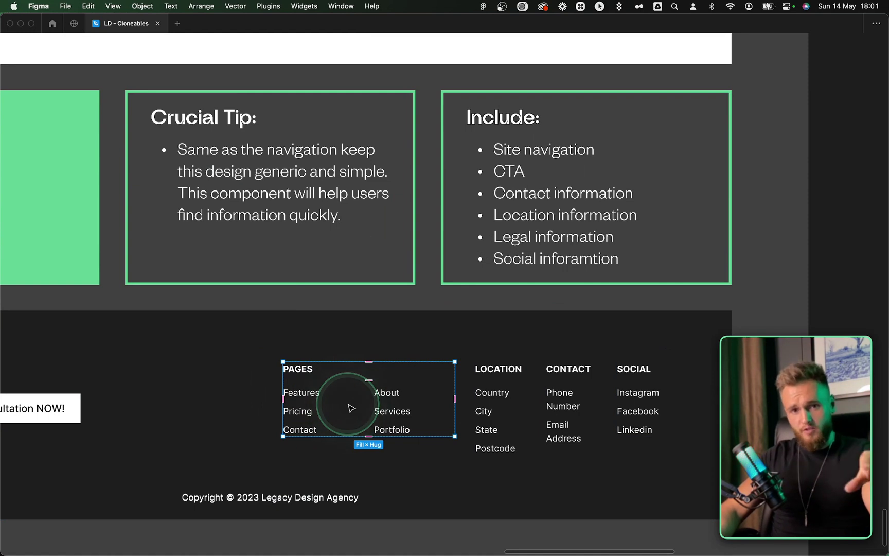
pyautogui.doubleClick(385, 404)
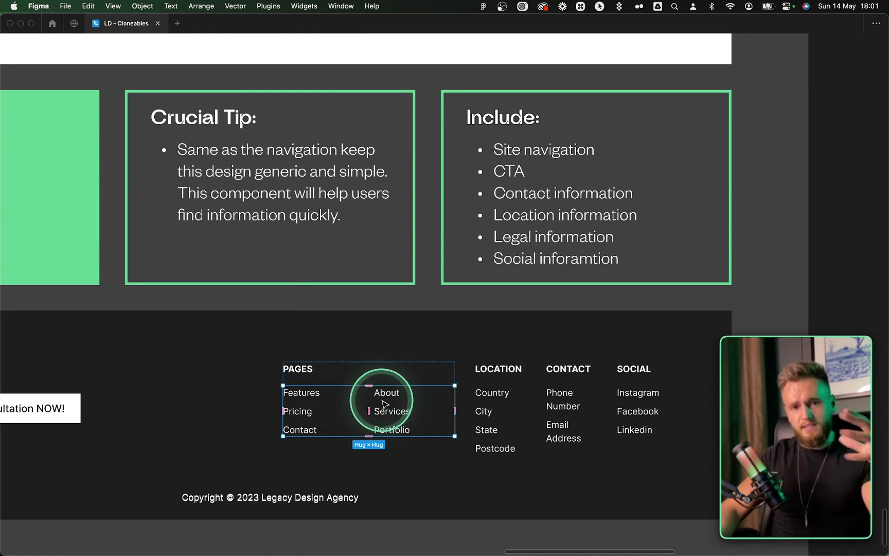
pyautogui.doubleClick(389, 393)
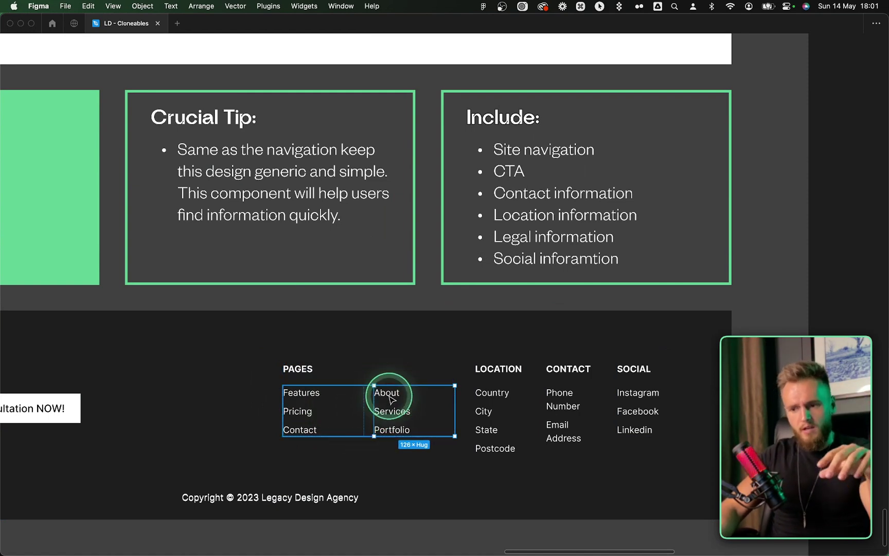
pyautogui.scroll(-2, 336, 427)
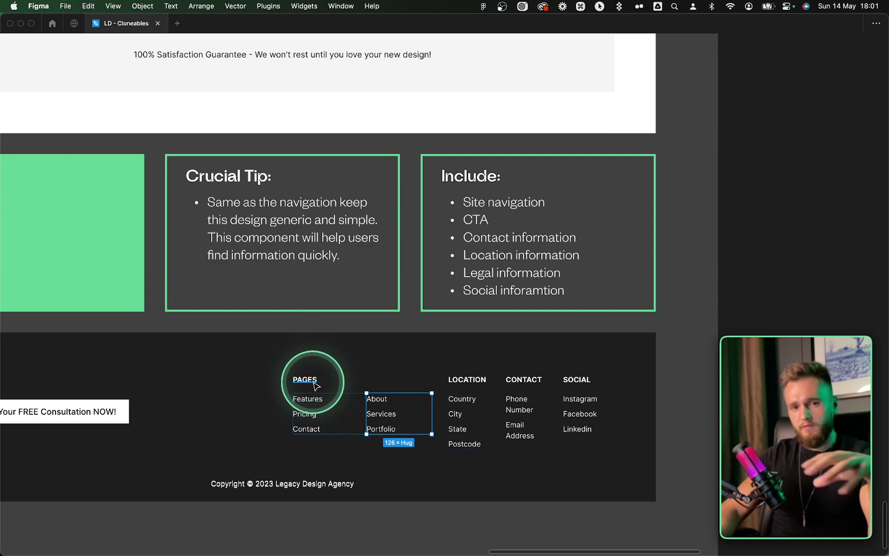
pyautogui.hscroll(1, 414, 386)
pyautogui.scroll(3, 418, 393)
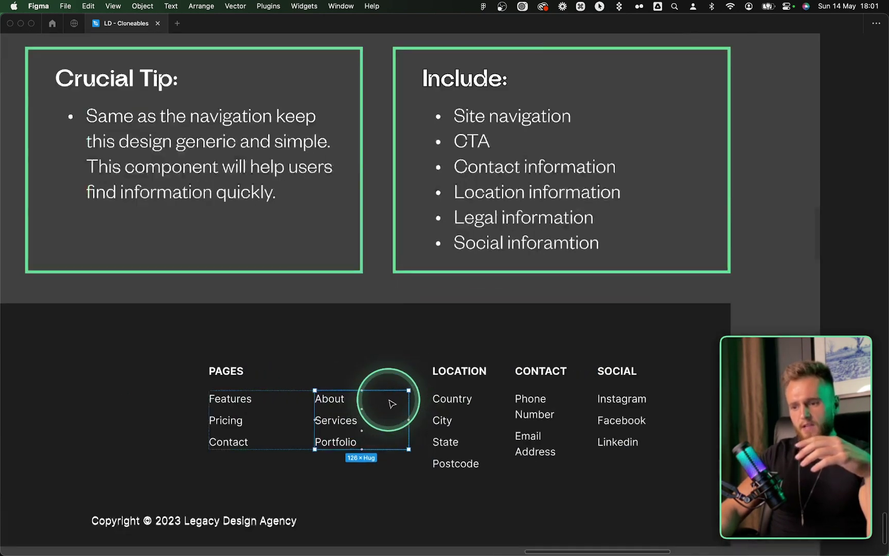
pyautogui.hscroll(3, 390, 399)
pyautogui.click(385, 394)
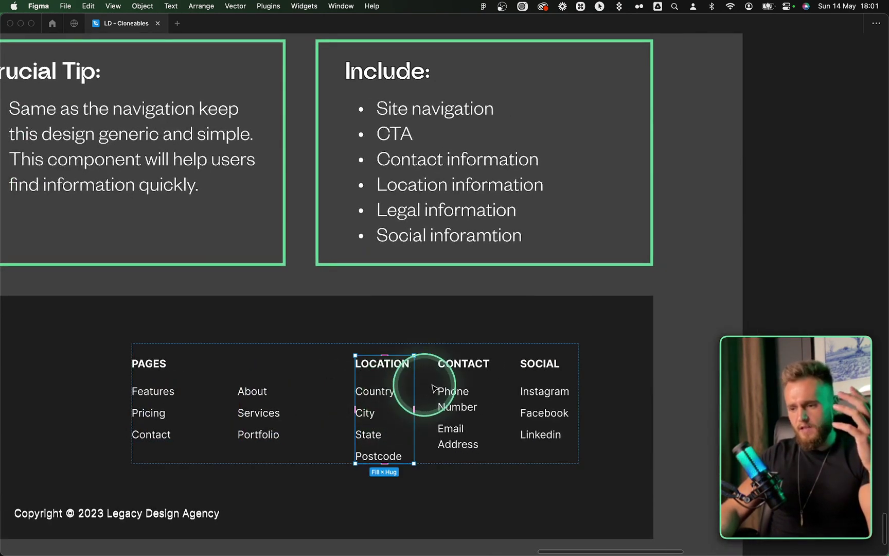
pyautogui.click(448, 378)
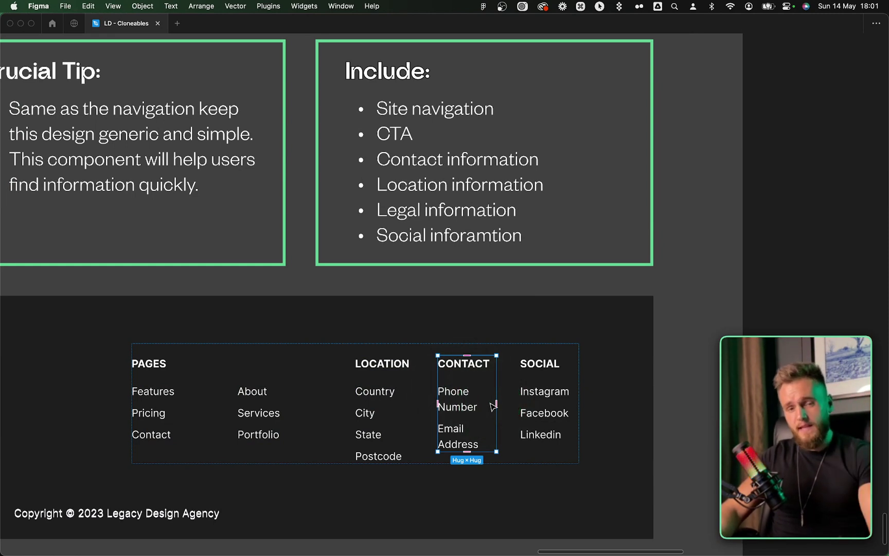
pyautogui.click(536, 397)
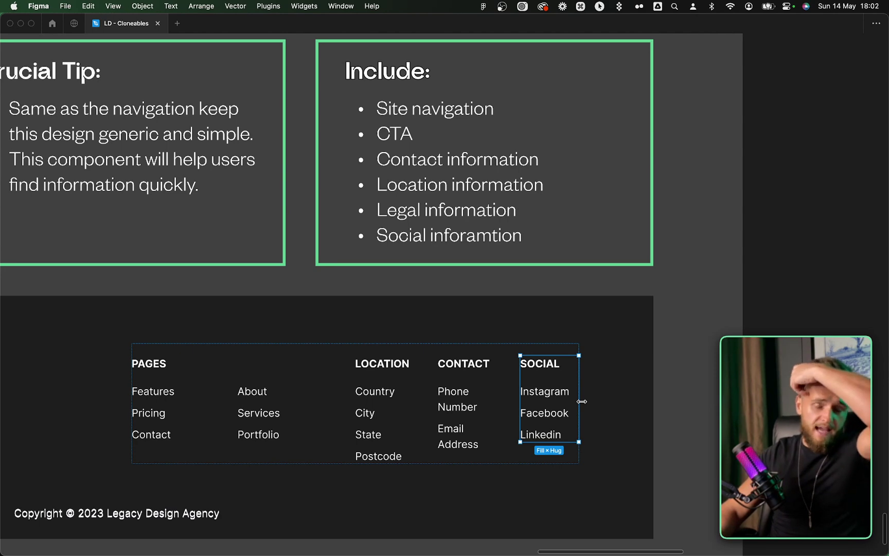
pyautogui.scroll(-3, 581, 401)
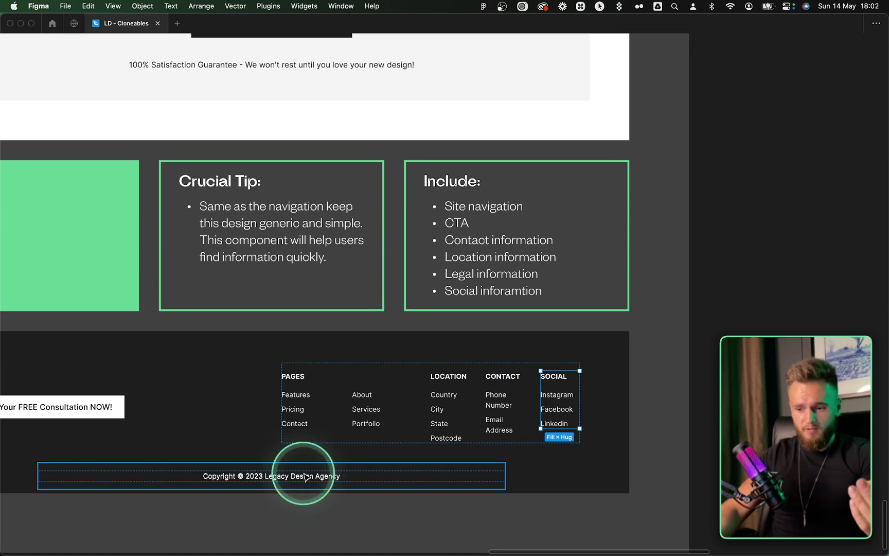
pyautogui.scroll(3, 260, 477)
pyautogui.click(288, 477)
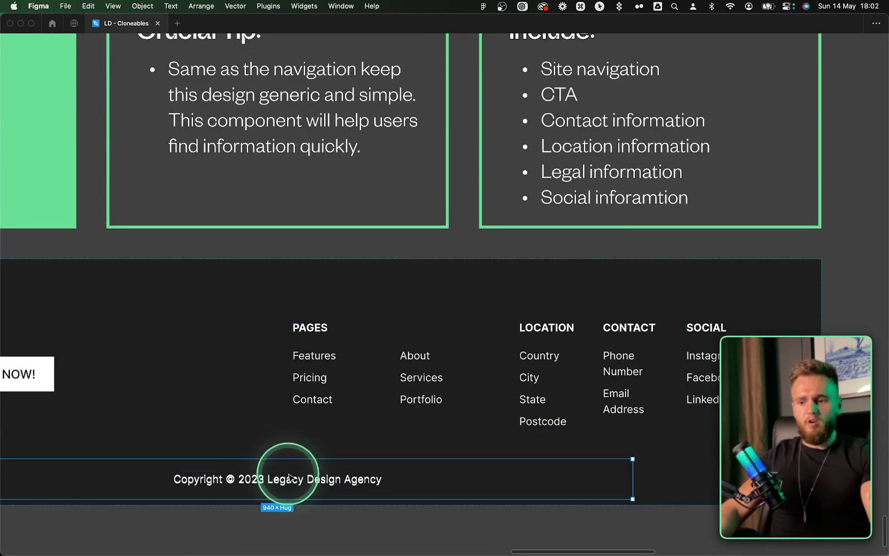
pyautogui.scroll(-2, 281, 479)
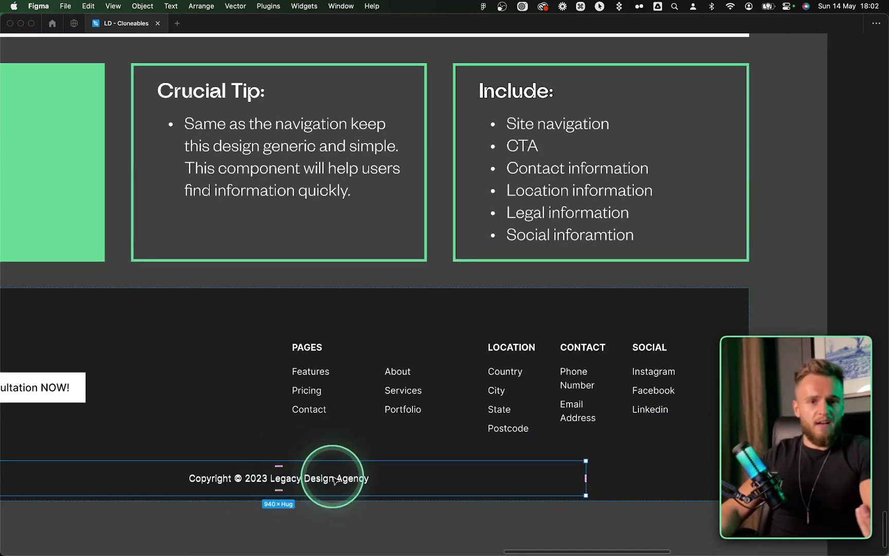
pyautogui.scroll(-10, 334, 480)
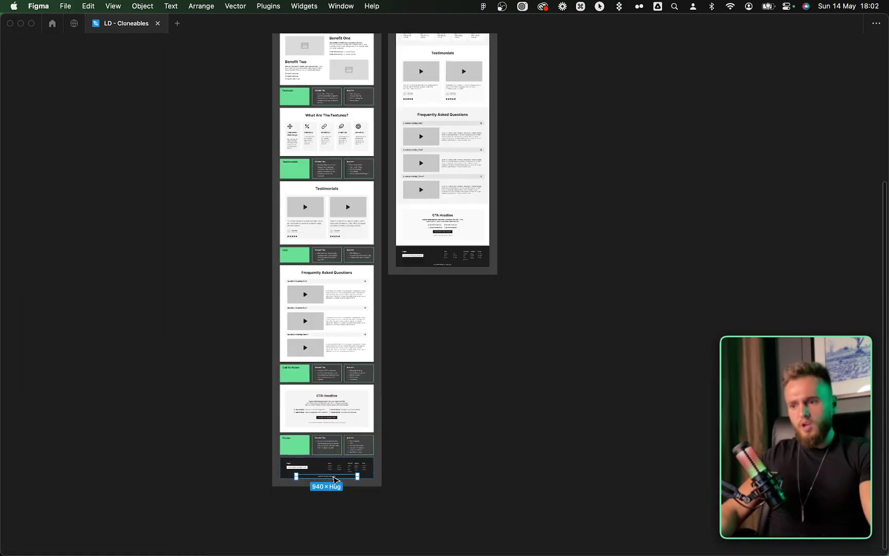
# Step: Stretch the What Value You Provide hero frame's right edge so its width becomes Fill container
pyautogui.scroll(10, 361, 486)
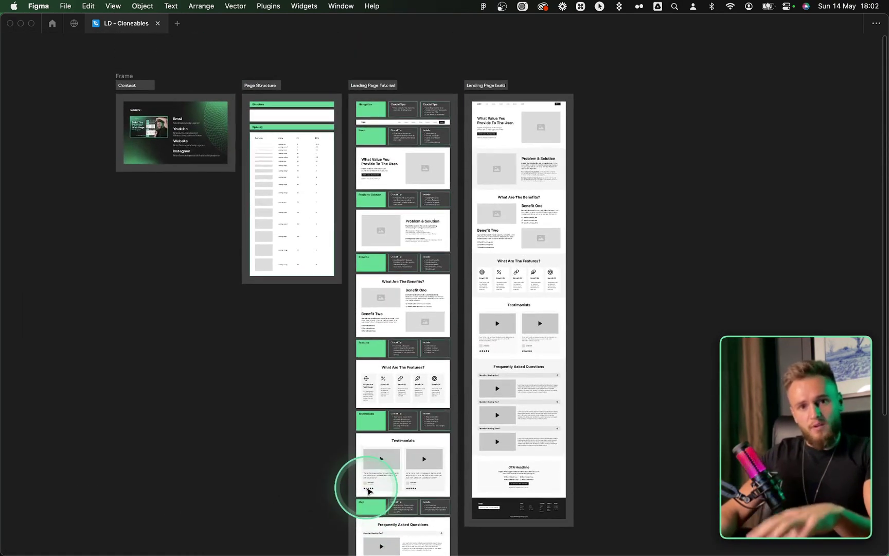
pyautogui.scroll(6, 363, 293)
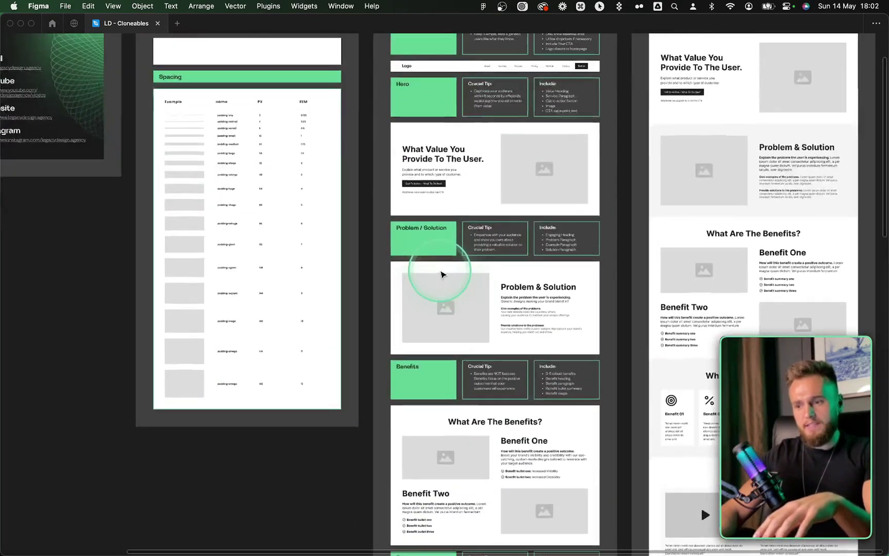
pyautogui.scroll(3, 441, 274)
pyautogui.hscroll(4, 441, 275)
pyautogui.click(427, 263)
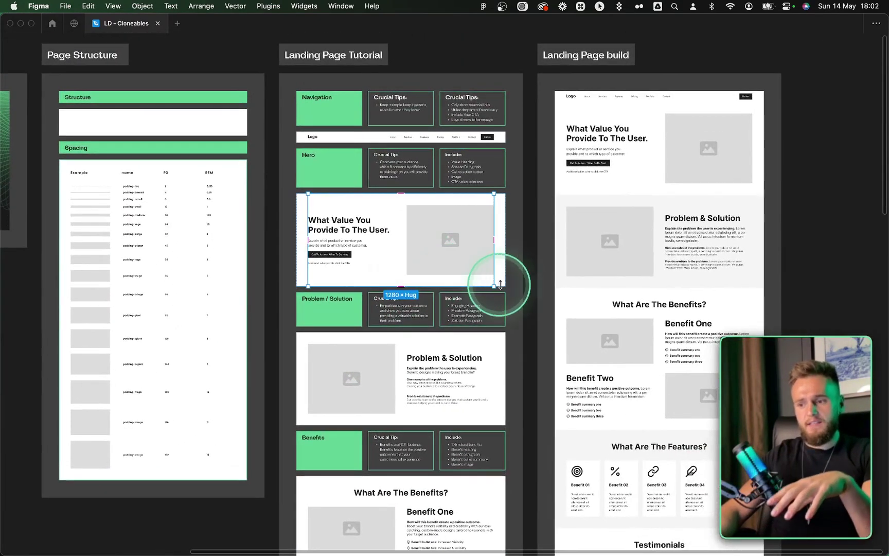
pyautogui.moveTo(500, 284); pyautogui.dragTo(516, 283)
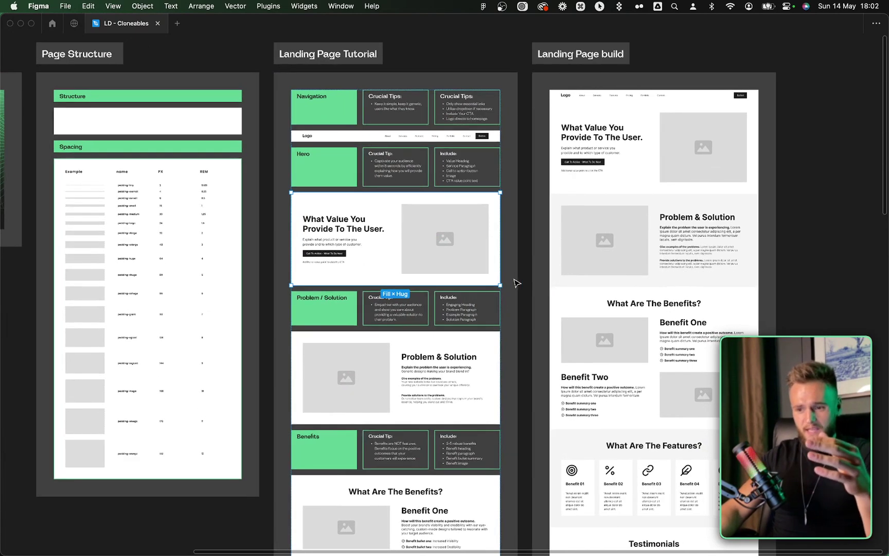
# Step: Select the What Are The Benefits? section, then pan right to the Landing Page build frame
pyautogui.scroll(-3, 516, 283)
pyautogui.scroll(-5, 486, 226)
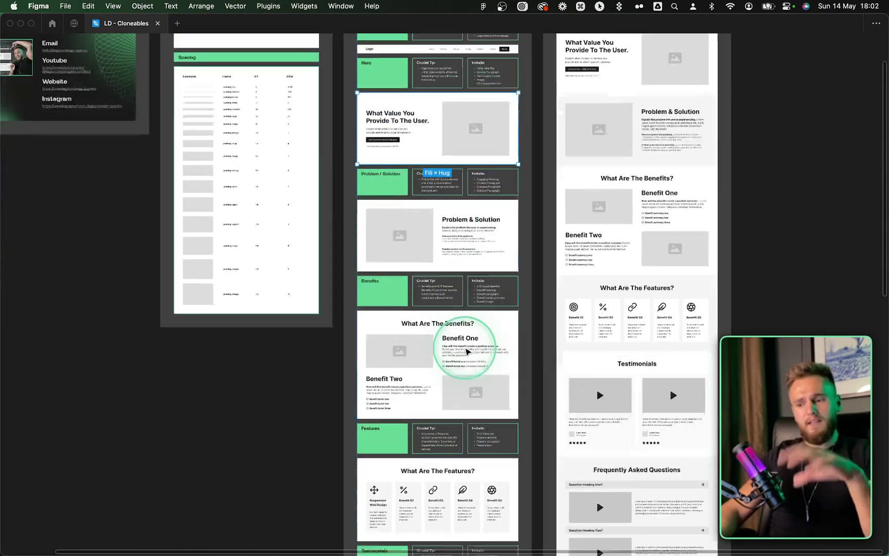
pyautogui.scroll(-1, 467, 351)
pyautogui.click(469, 347)
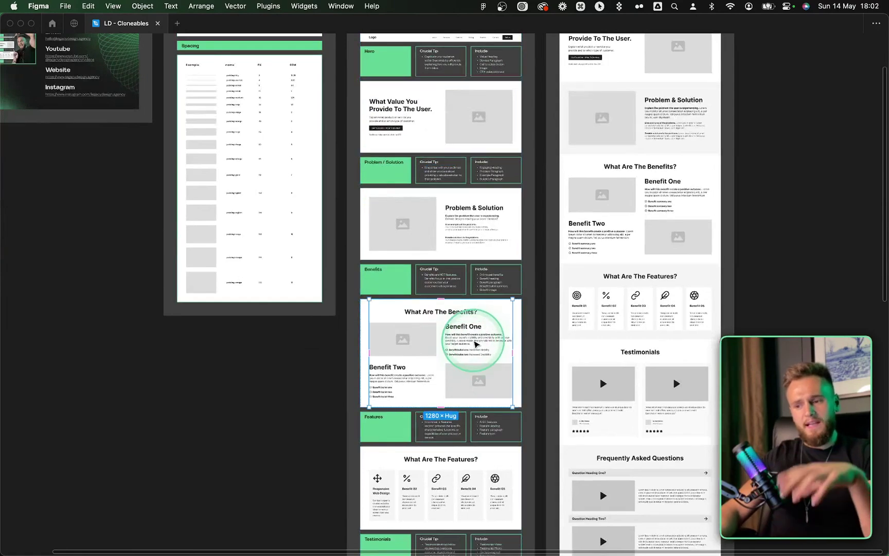
pyautogui.scroll(-2, 476, 344)
pyautogui.scroll(8, 363, 205)
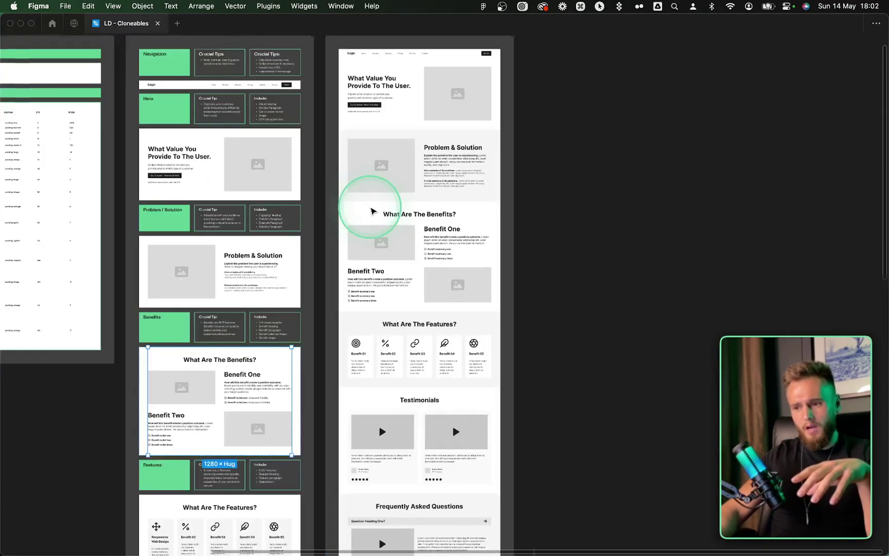
pyautogui.hscroll(1, 358, 244)
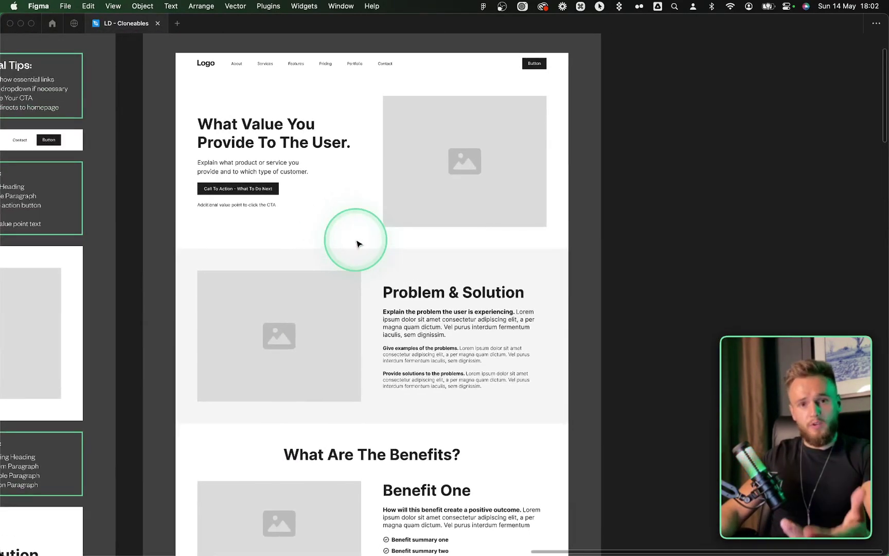
pyautogui.scroll(-6, 338, 294)
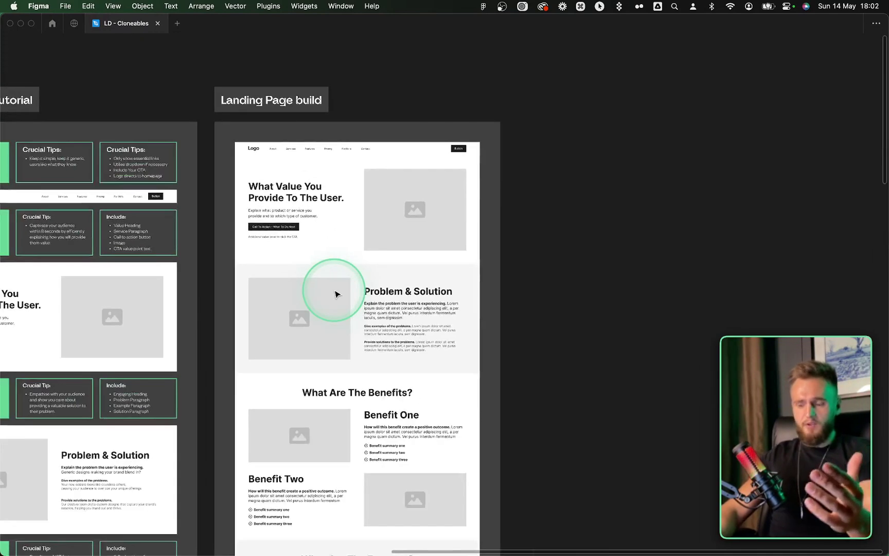